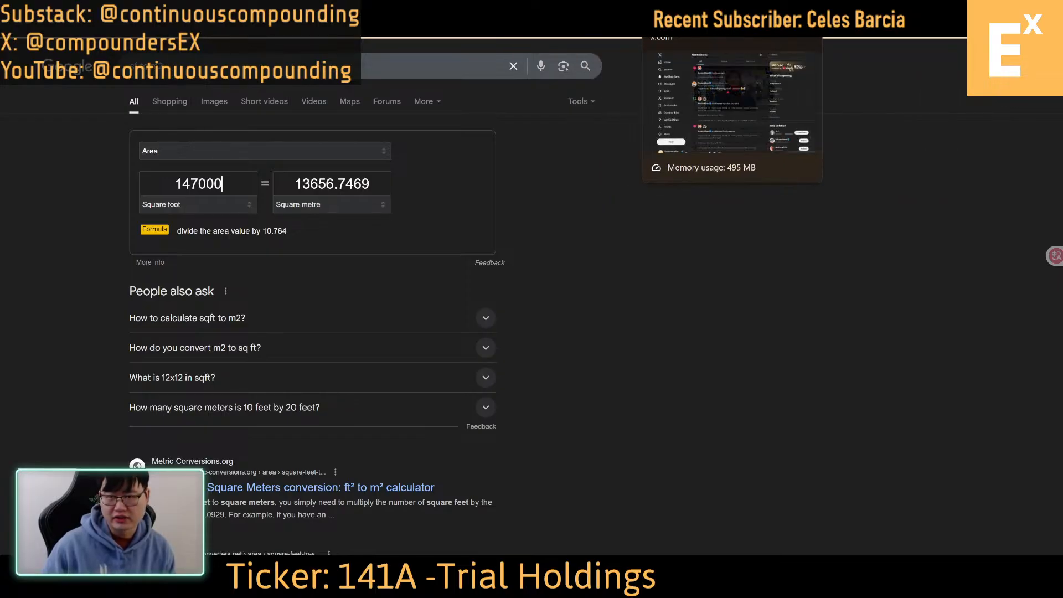
# Switch to the Trial Holdings results presentation and examine the Super Center item range on the multiple-formats slide
pyautogui.click(114, 8)
pyautogui.click(183, 9)
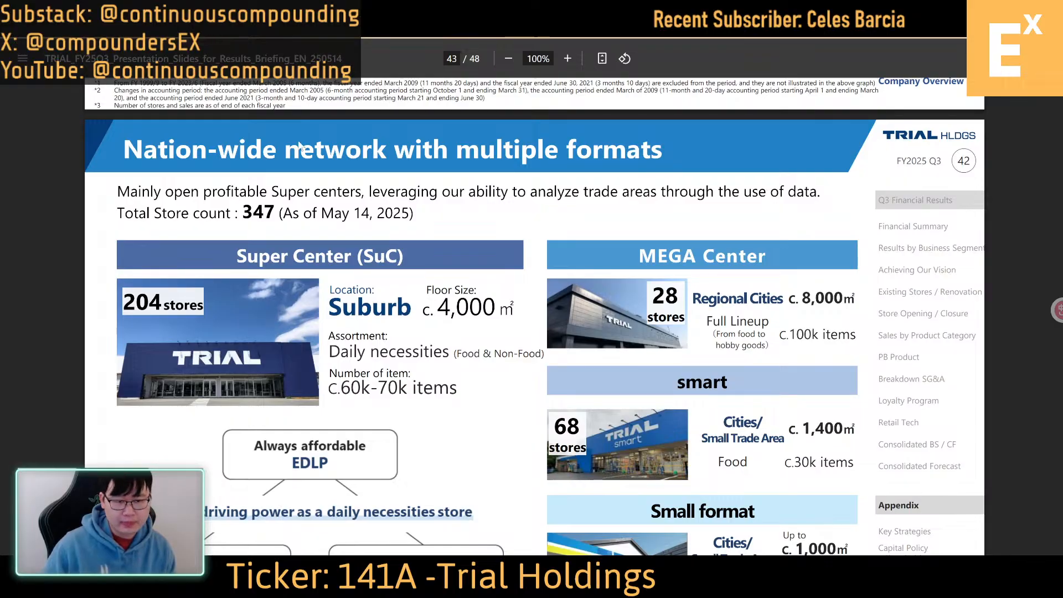
pyautogui.scroll(-2, 534, 296)
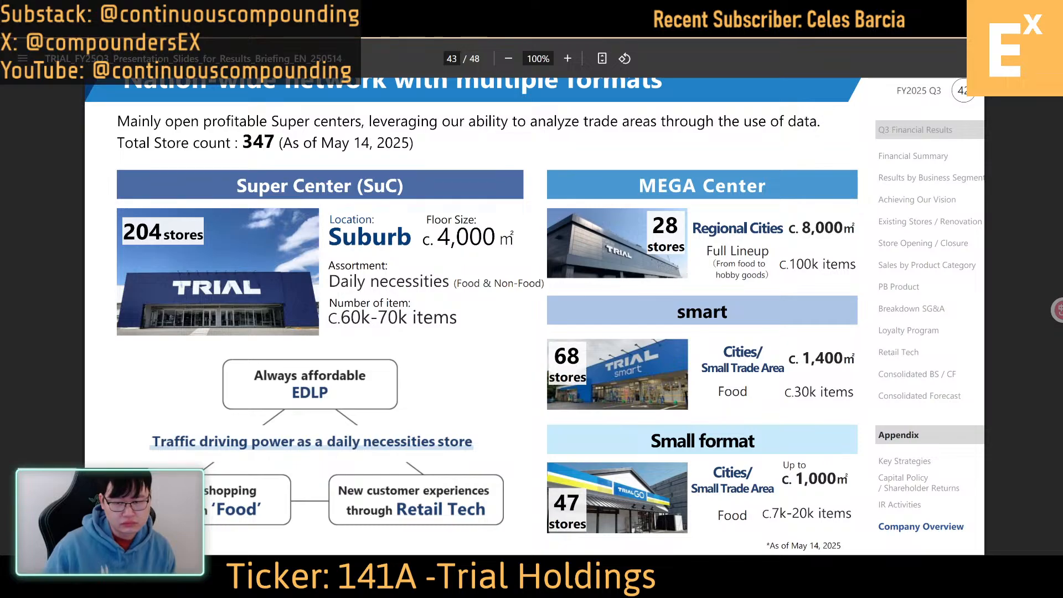
pyautogui.moveTo(350, 318); pyautogui.dragTo(458, 318)
pyautogui.click(458, 318)
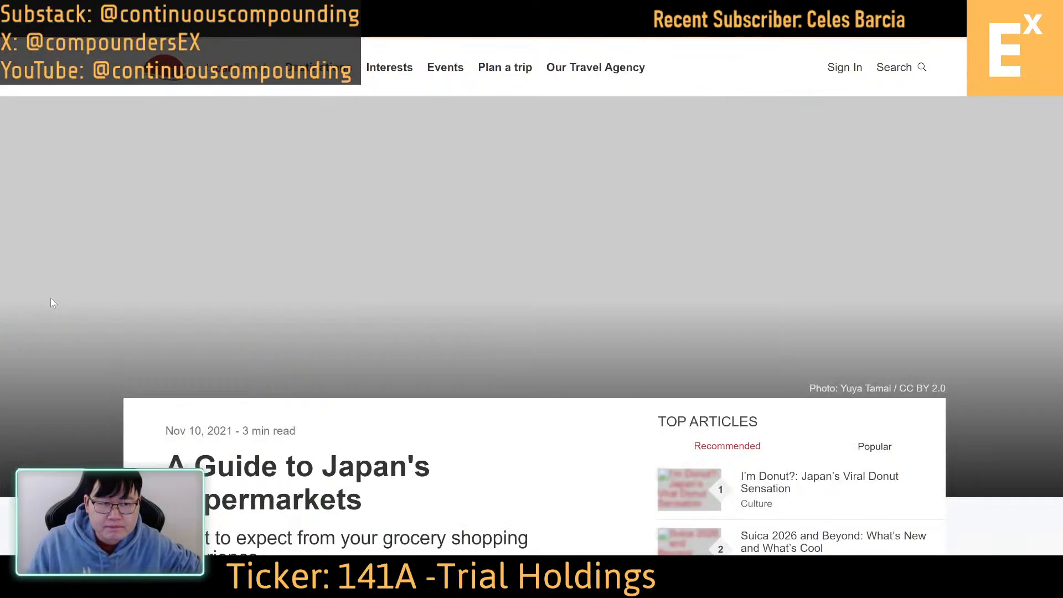
# Read the list of Japanese supermarket chains in the JapanTravel guide to Japan's supermarkets
pyautogui.scroll(-8, 148, 283)
pyautogui.scroll(-5, 99, 291)
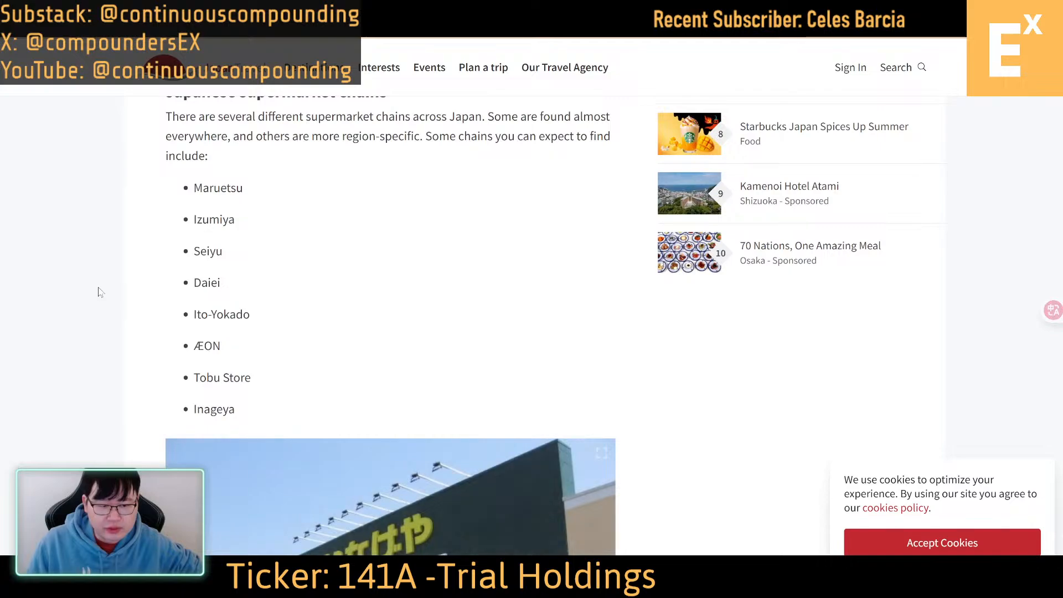
pyautogui.scroll(-3, 97, 292)
pyautogui.scroll(1, 94, 291)
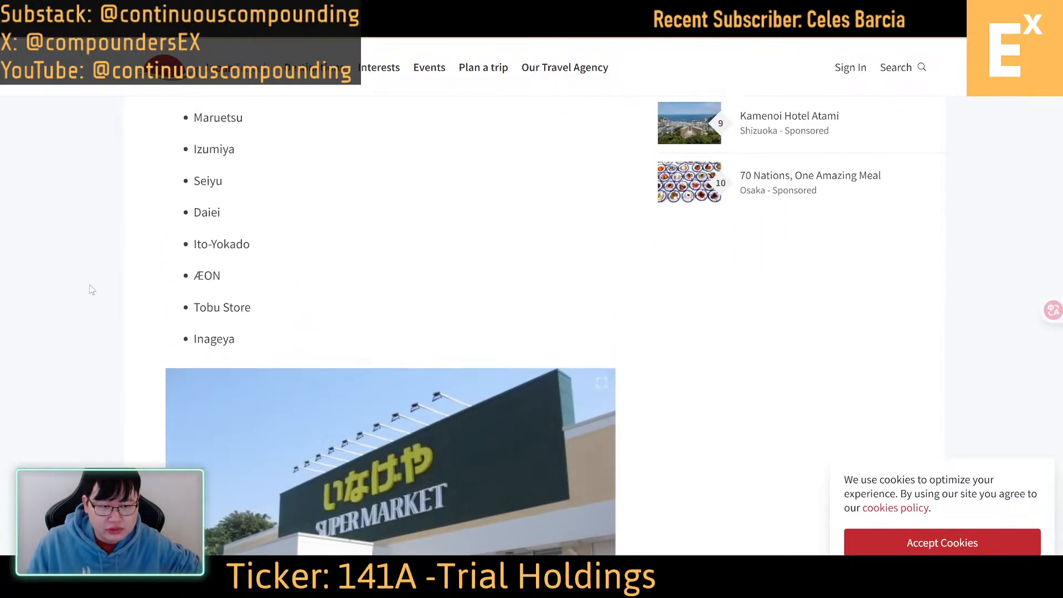
pyautogui.moveTo(191, 307); pyautogui.dragTo(266, 312)
pyautogui.scroll(3, 265, 311)
pyautogui.click(463, 389)
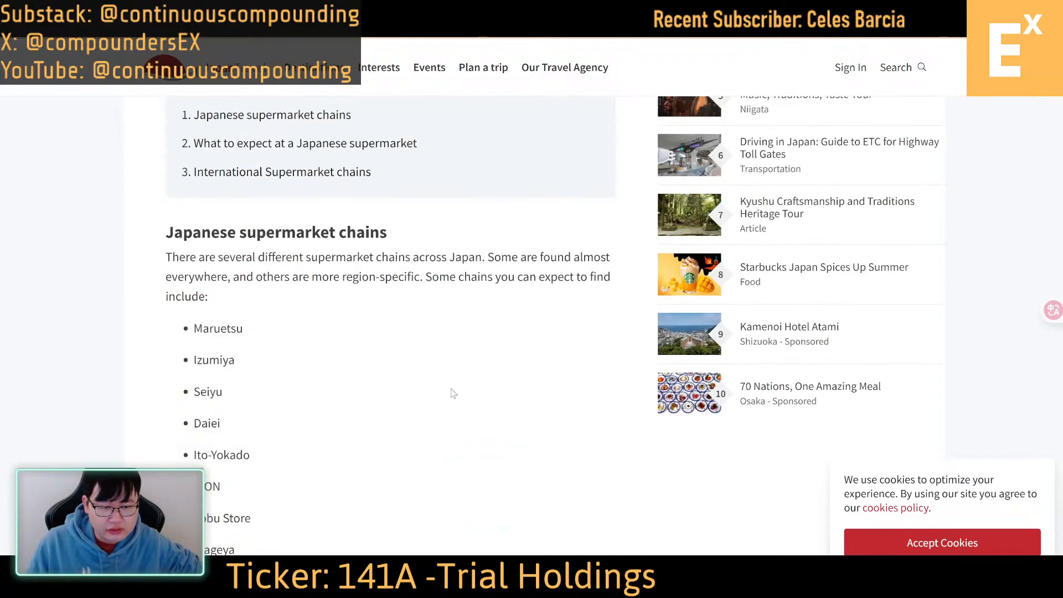
# Skim the rest of the guide, from what to expect at a supermarket to the international supermarket chains
pyautogui.scroll(-6, 344, 386)
pyautogui.scroll(-9, 336, 377)
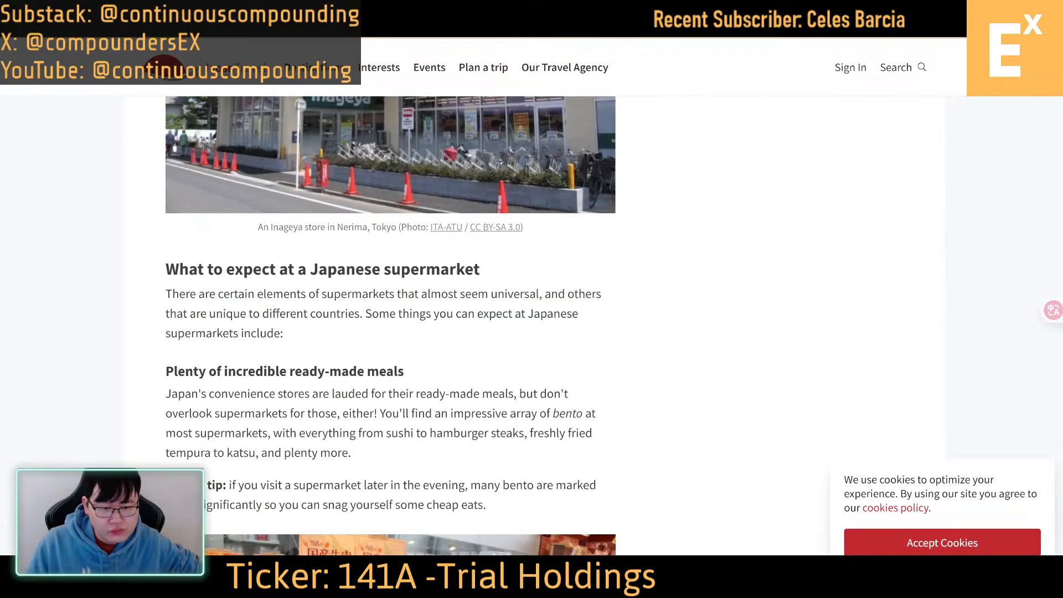
pyautogui.scroll(-18, 337, 372)
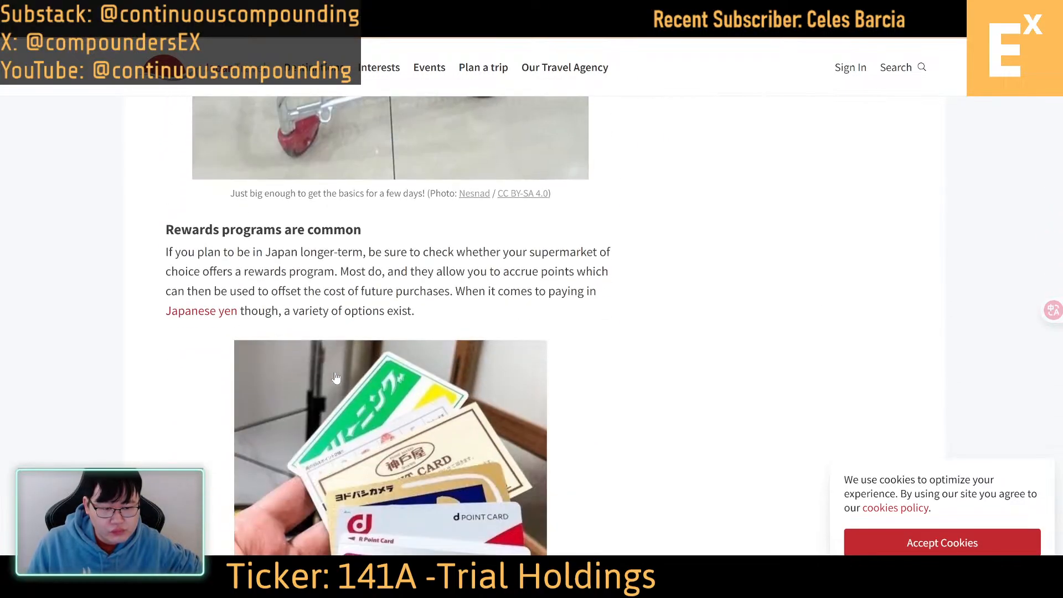
pyautogui.scroll(-18, 325, 369)
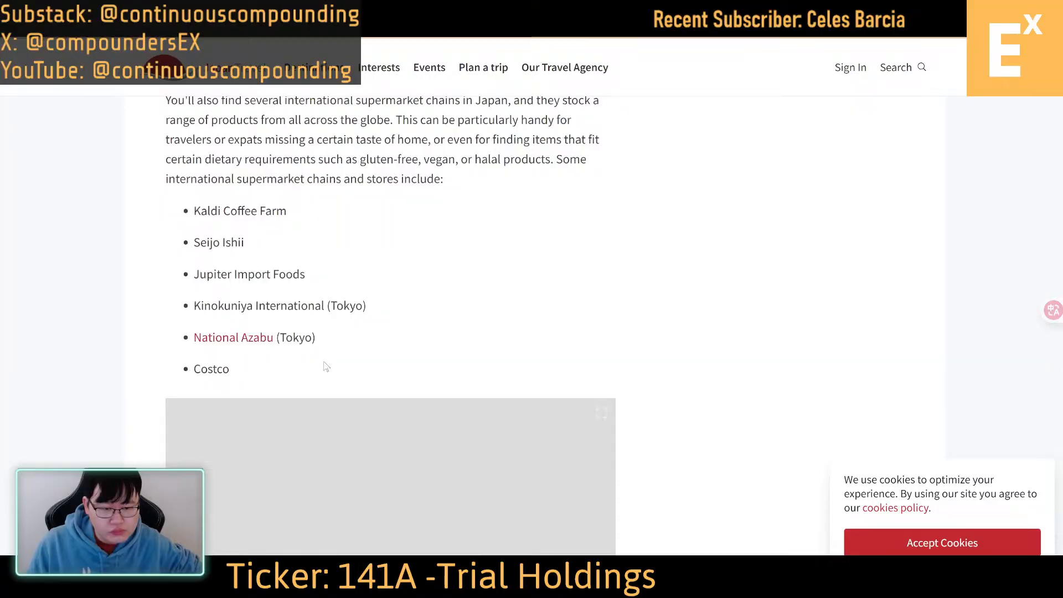
pyautogui.scroll(6, 326, 369)
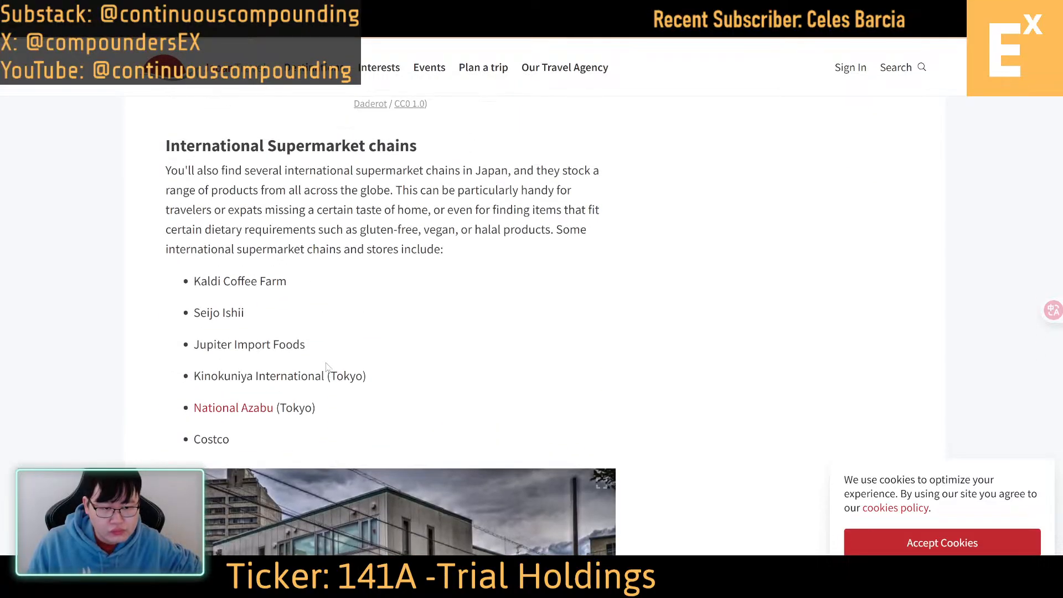
pyautogui.scroll(-15, 327, 366)
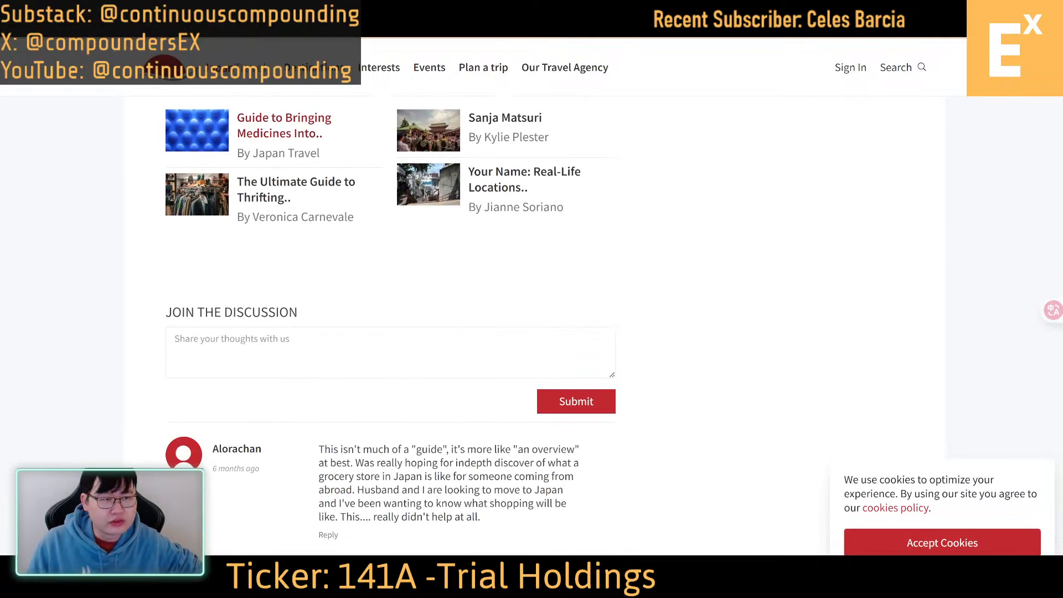
# Leave the article, return to the Trial results presentation and review the slides from store formats through cost leadership
pyautogui.click(22, 25)
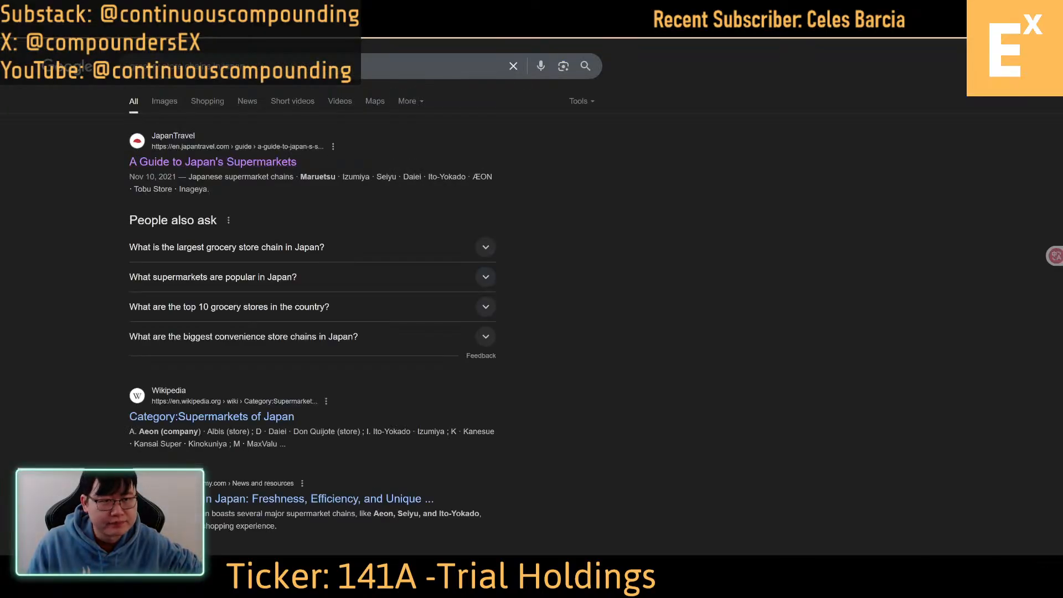
pyautogui.click(310, 6)
pyautogui.click(387, 7)
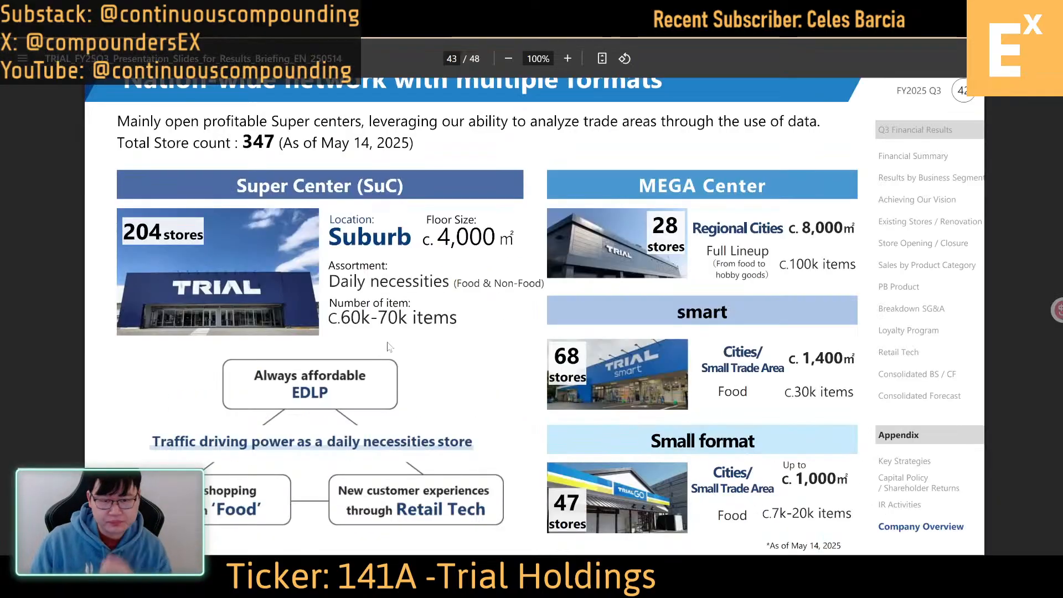
pyautogui.scroll(-8, 454, 345)
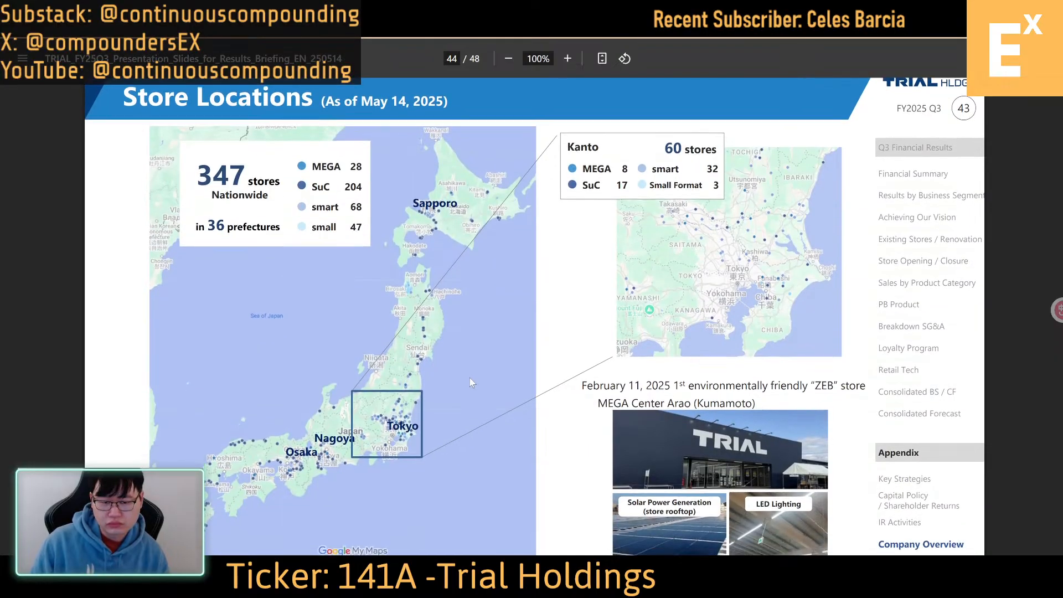
pyautogui.scroll(-10, 469, 377)
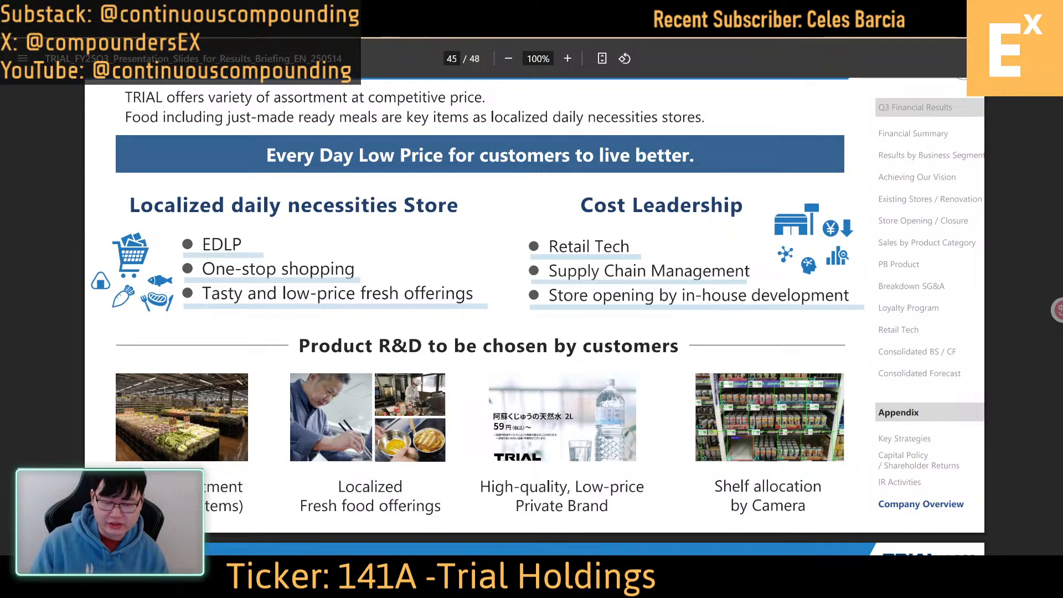
# Switch to Koyfin and examine Trial Holdings' annual consensus estimates for sales, gross profit, EBITDA and EBIT
pyautogui.hotkey('alt', 'Tab')
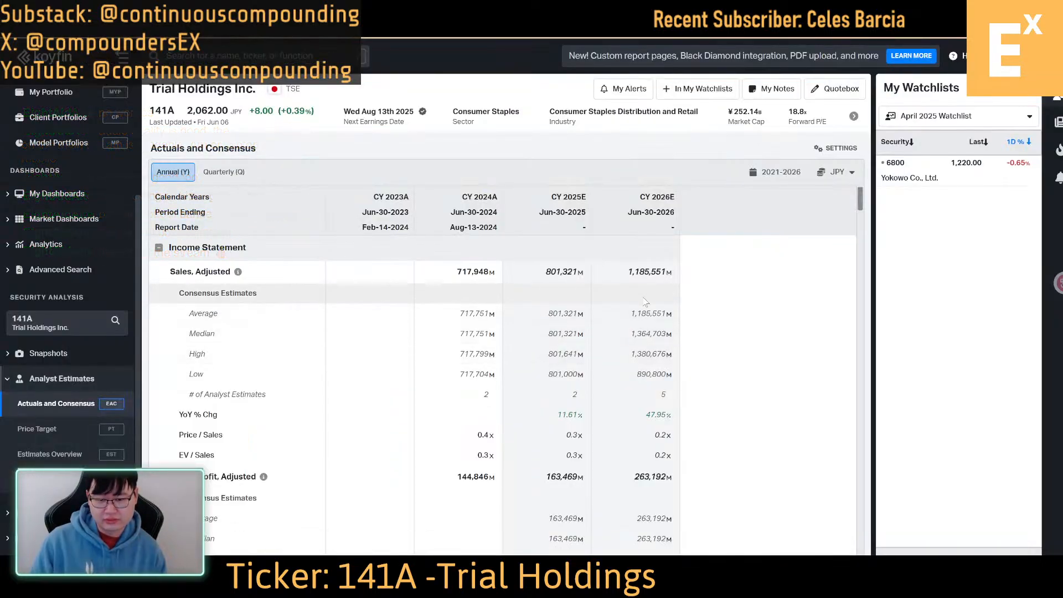
pyautogui.scroll(-4, 639, 360)
pyautogui.scroll(-3, 620, 448)
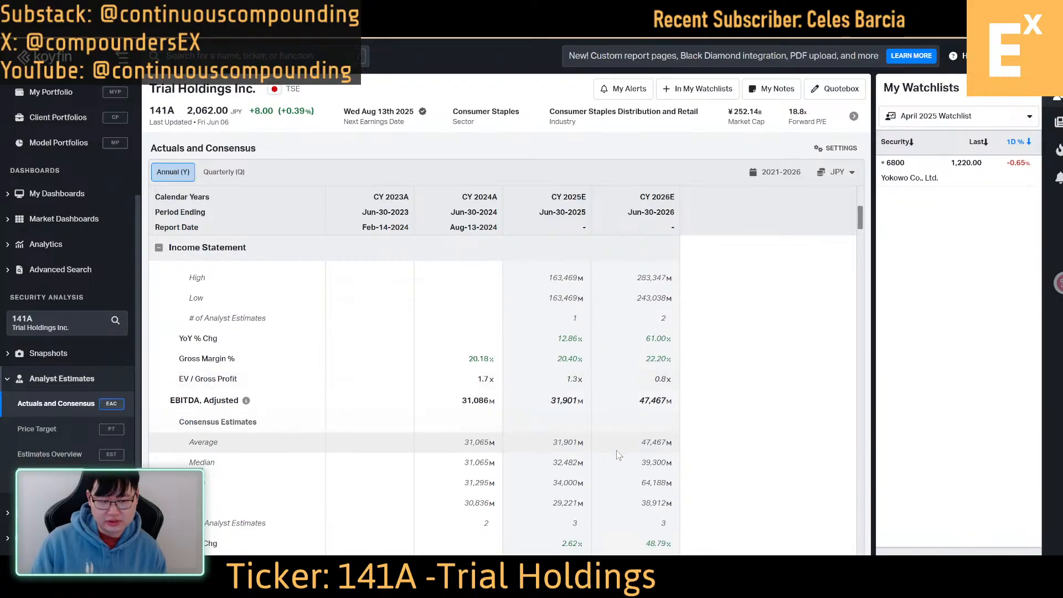
pyautogui.scroll(-4, 633, 463)
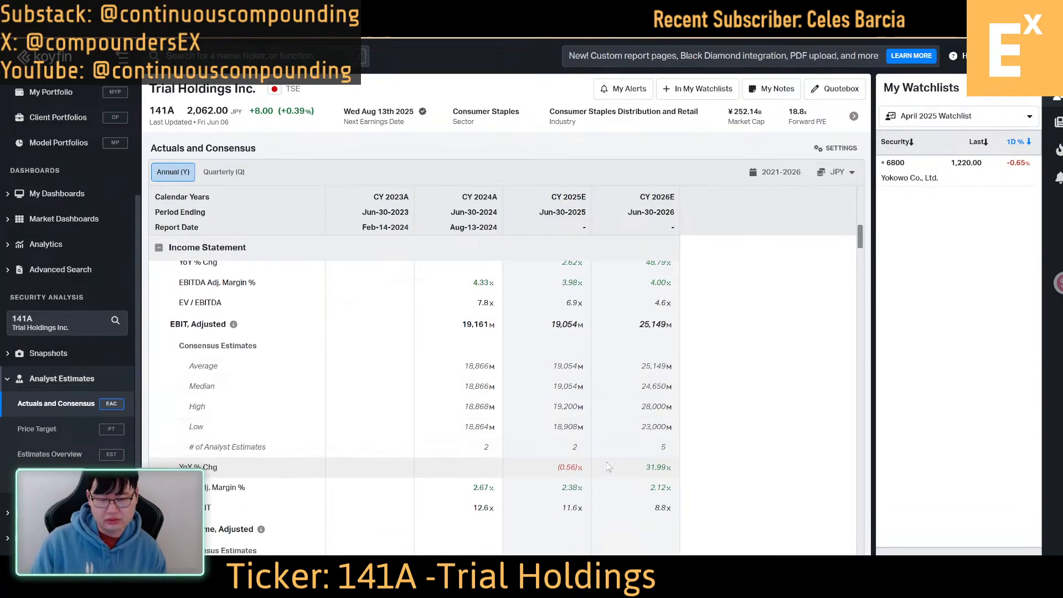
pyautogui.scroll(-1, 635, 516)
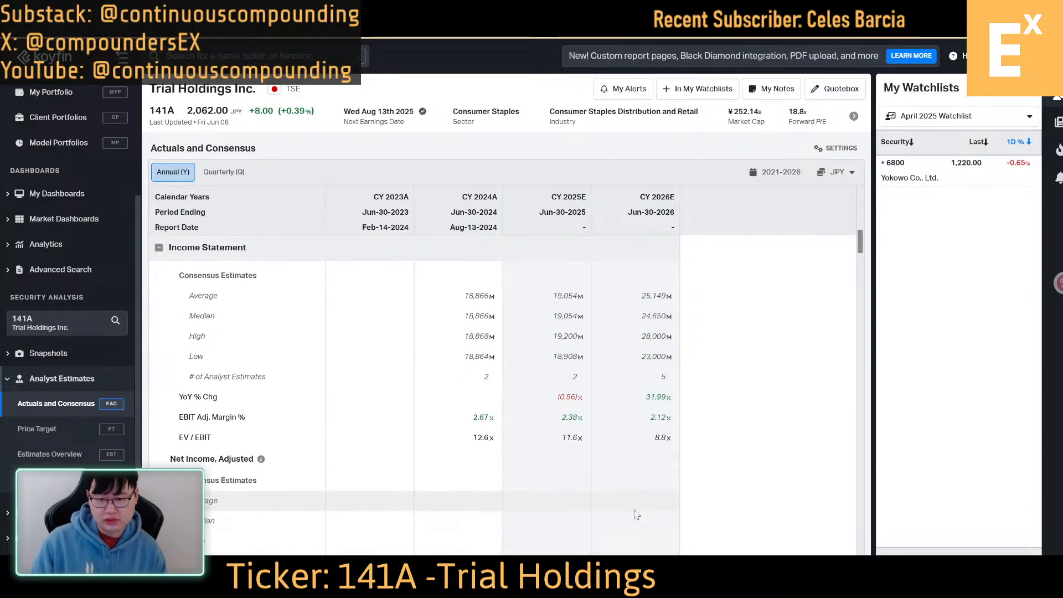
pyautogui.scroll(2, 636, 515)
pyautogui.scroll(-1, 637, 515)
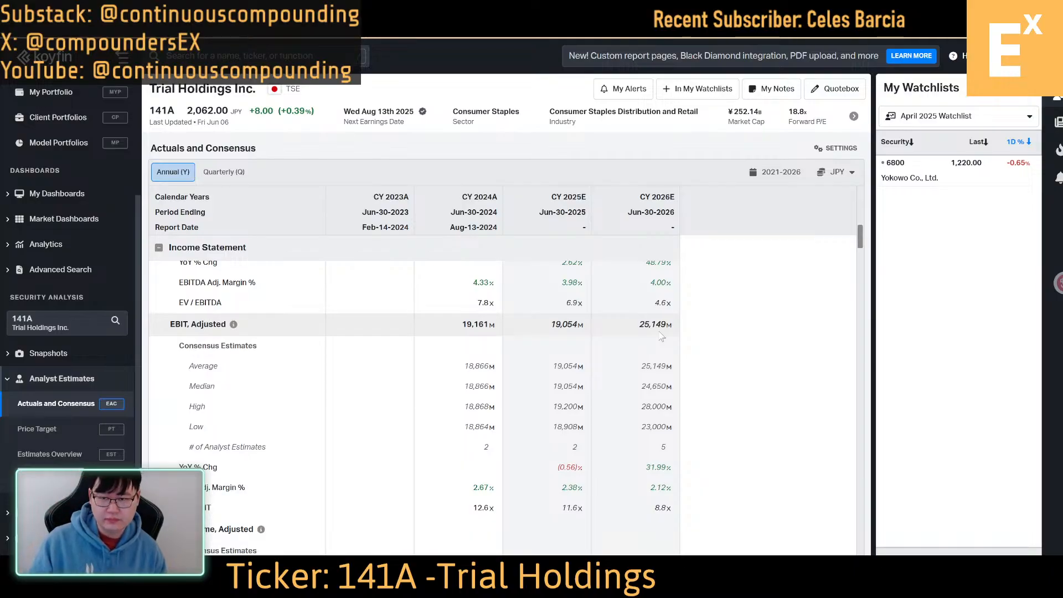
# Check the EPS, net debt and cash flow estimates for Trial Holdings
pyautogui.scroll(-10, 660, 337)
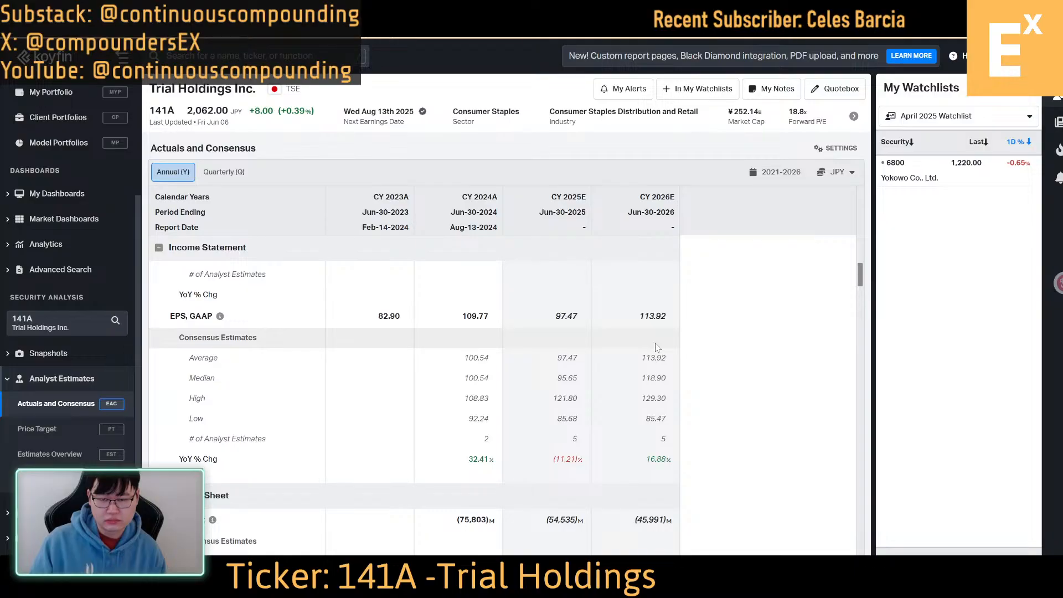
pyautogui.scroll(-8, 655, 347)
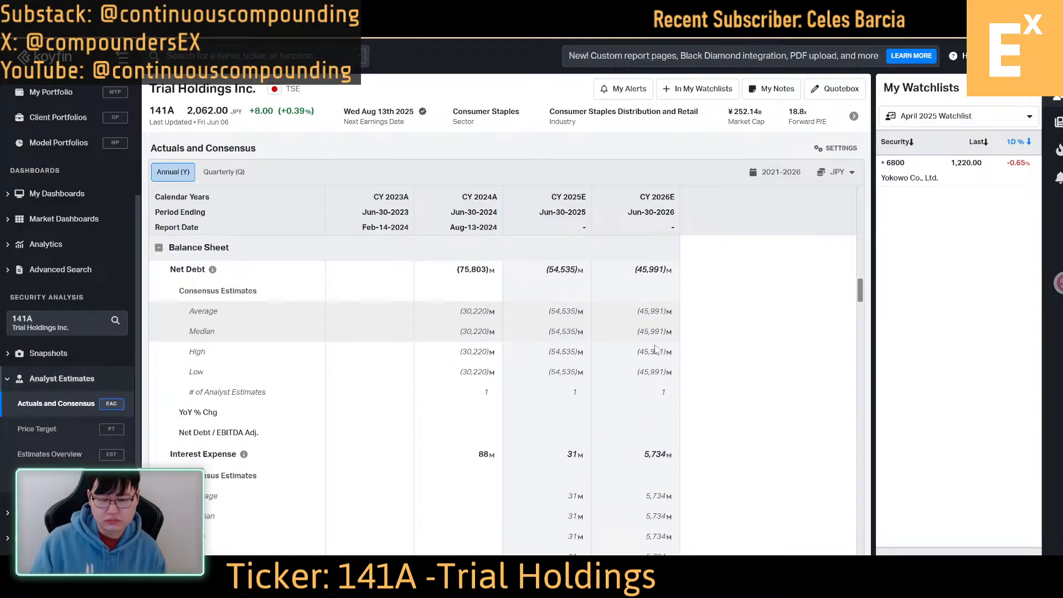
pyautogui.scroll(-5, 656, 349)
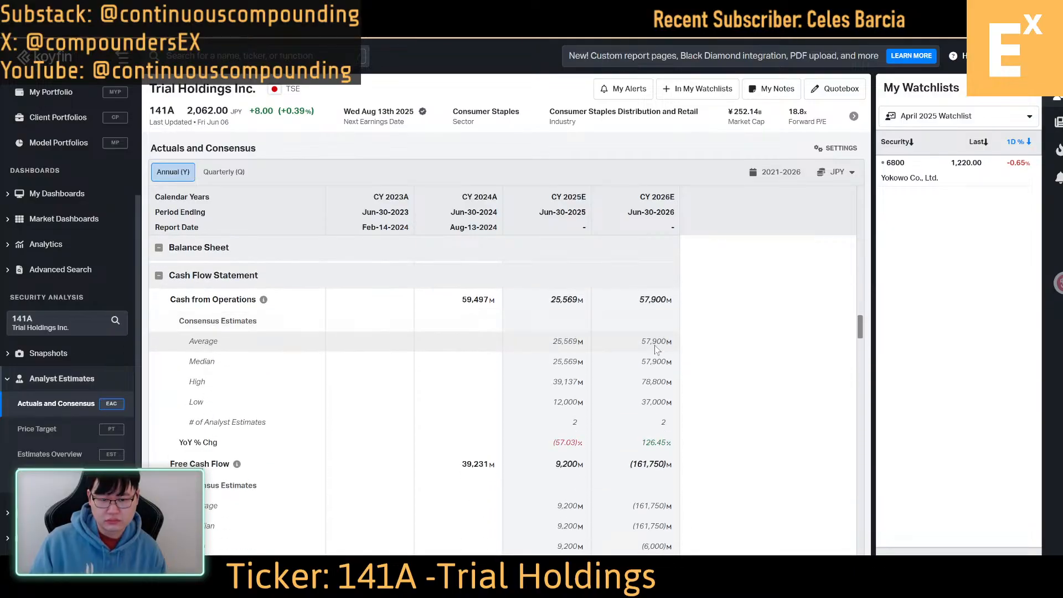
pyautogui.scroll(10, 655, 349)
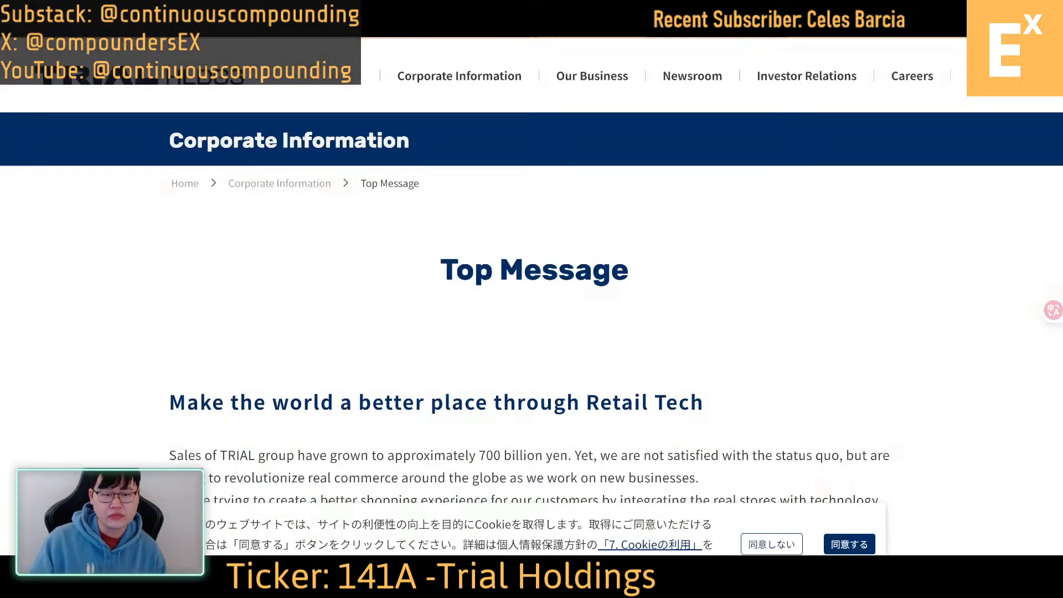
# On Trial's corporate website, open the investor relations IR Library in a new tab and go to its Financial Statements Related Materials
pyautogui.scroll(-5, 532, 299)
pyautogui.scroll(5, 594, 338)
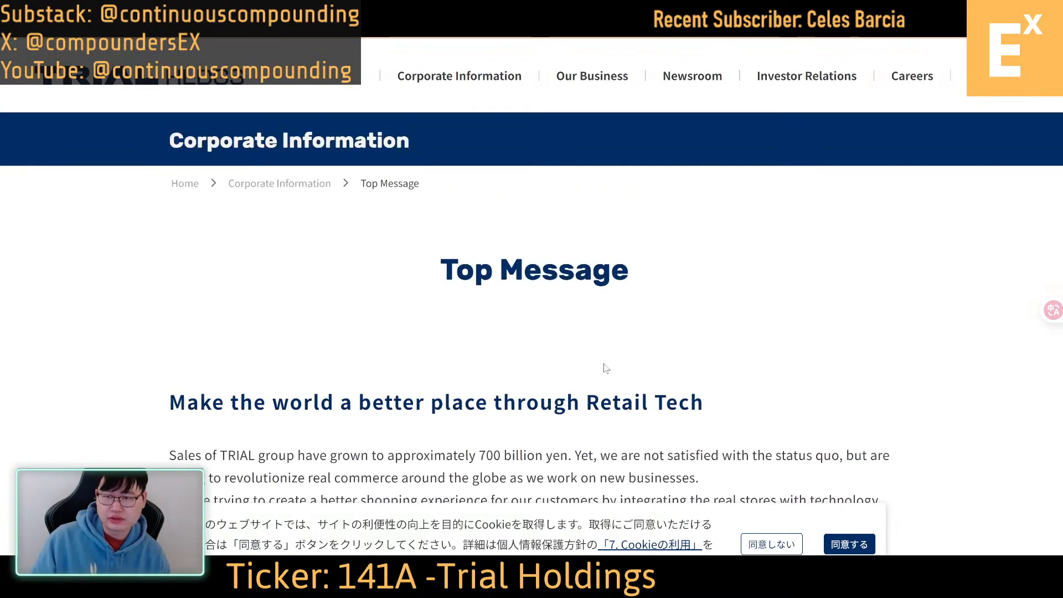
pyautogui.moveTo(831, 75)
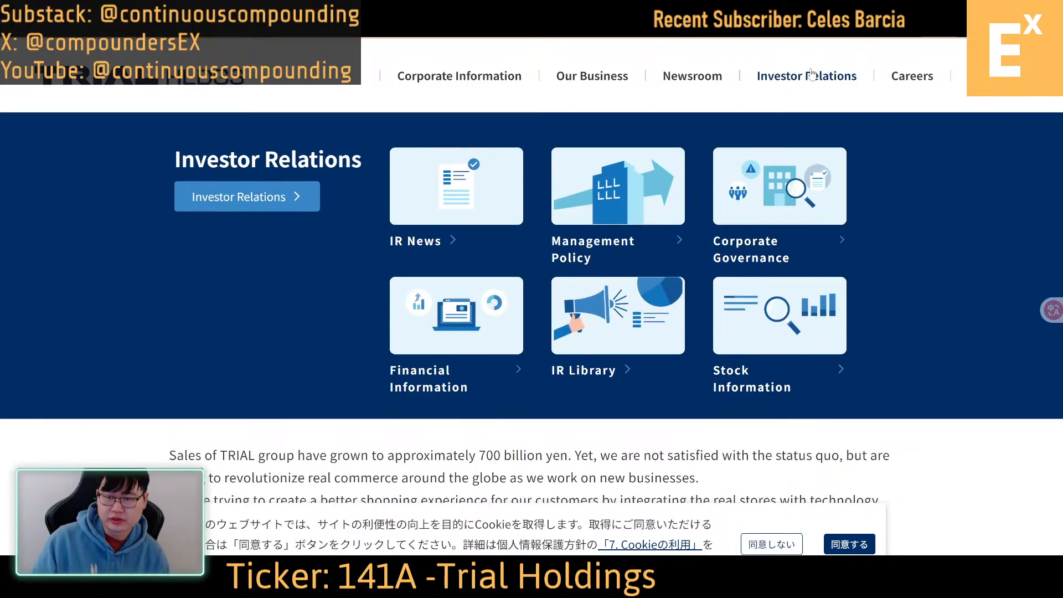
pyautogui.rightClick(602, 304)
pyautogui.click(665, 323)
pyautogui.hotkey('ctrl', 'Tab')
pyautogui.scroll(-5, 297, 380)
pyautogui.click(210, 343)
pyautogui.scroll(-1, 169, 322)
pyautogui.scroll(-5, 168, 322)
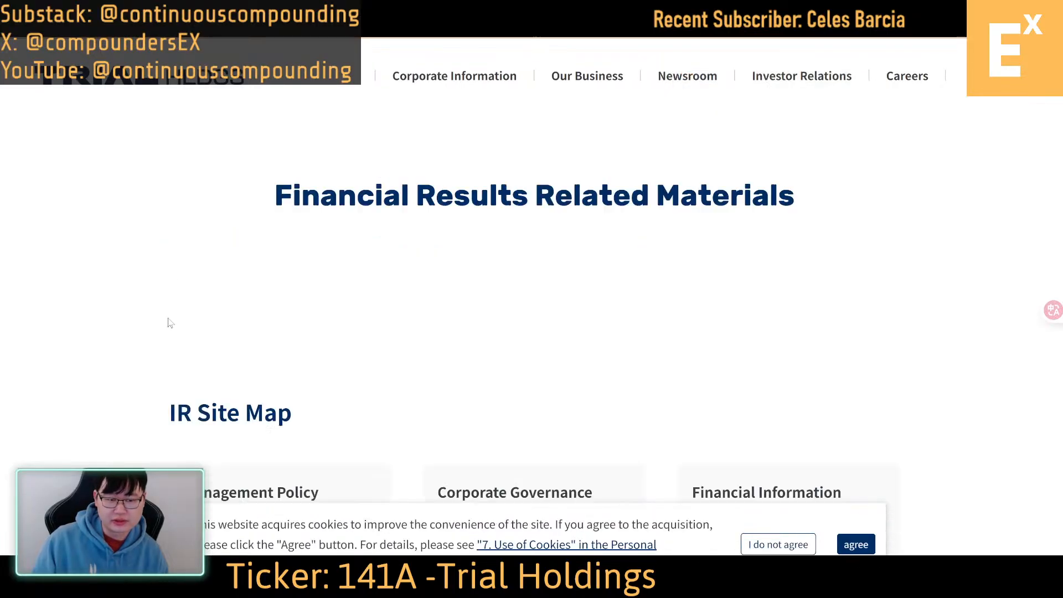
pyautogui.scroll(3, 182, 321)
pyautogui.hotkey('ctrl', 'Tab')
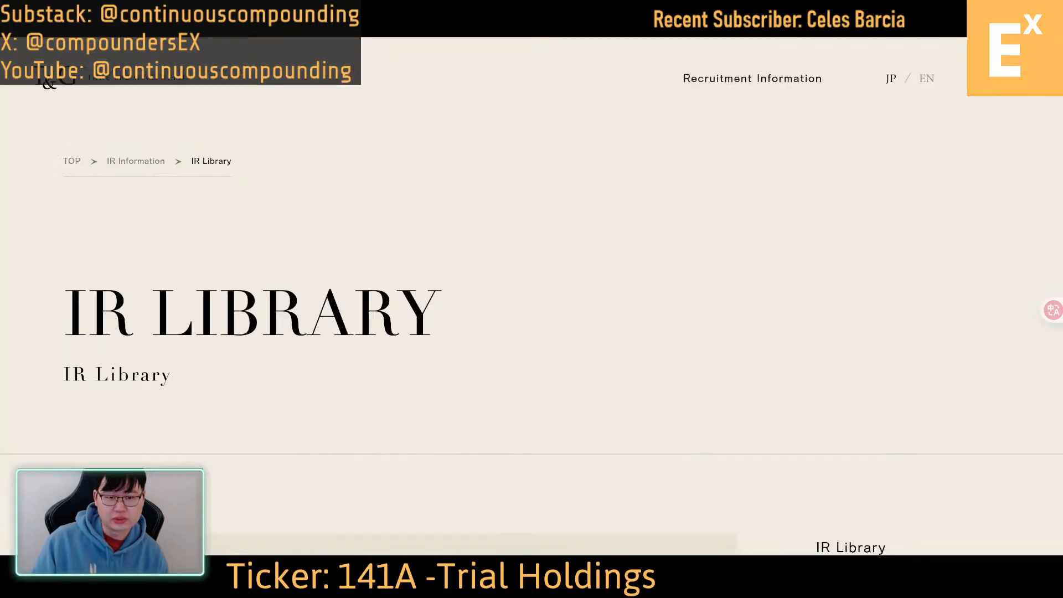
pyautogui.hotkey('ctrl', 'Tab')
pyautogui.hotkey('ctrl', 'Tab')
pyautogui.hotkey('ctrl', 'Tab')
pyautogui.hotkey('ctrl', 'Tab')
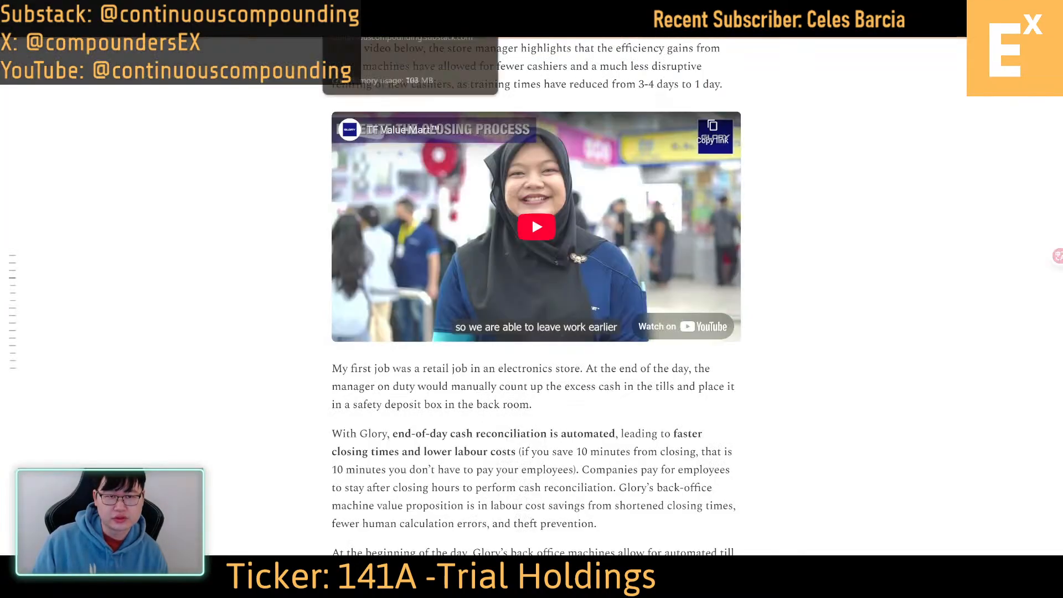
pyautogui.hotkey('ctrl', 'Tab')
pyautogui.hotkey('ctrl', 'Tab')
pyautogui.hotkey('ctrl', 'Tab')
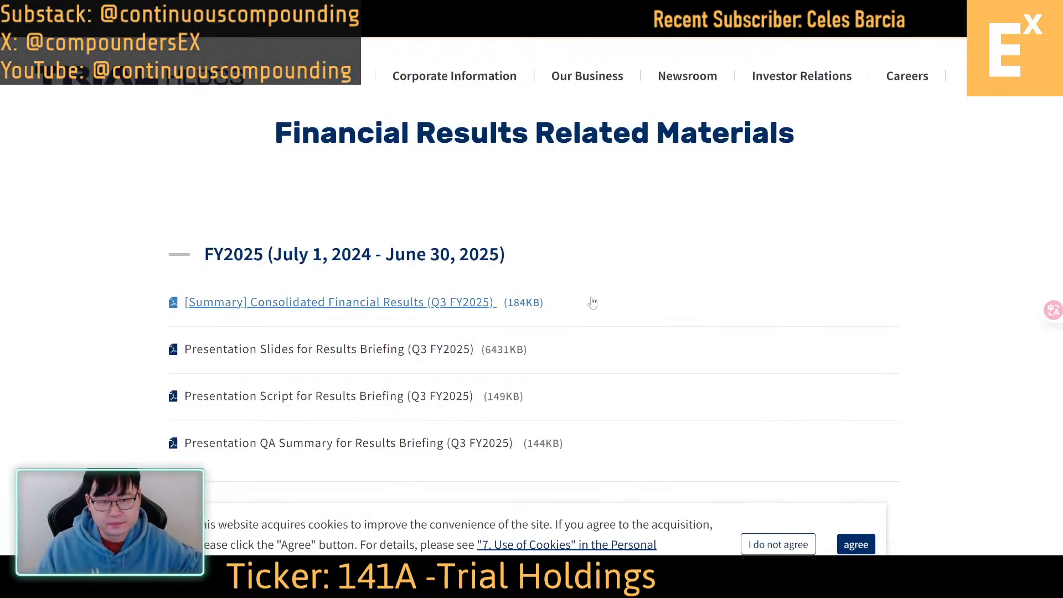
# Go back to the IR Library and reopen the Financial Statements Related Materials page at the FY2025 documents
pyautogui.scroll(3, 589, 303)
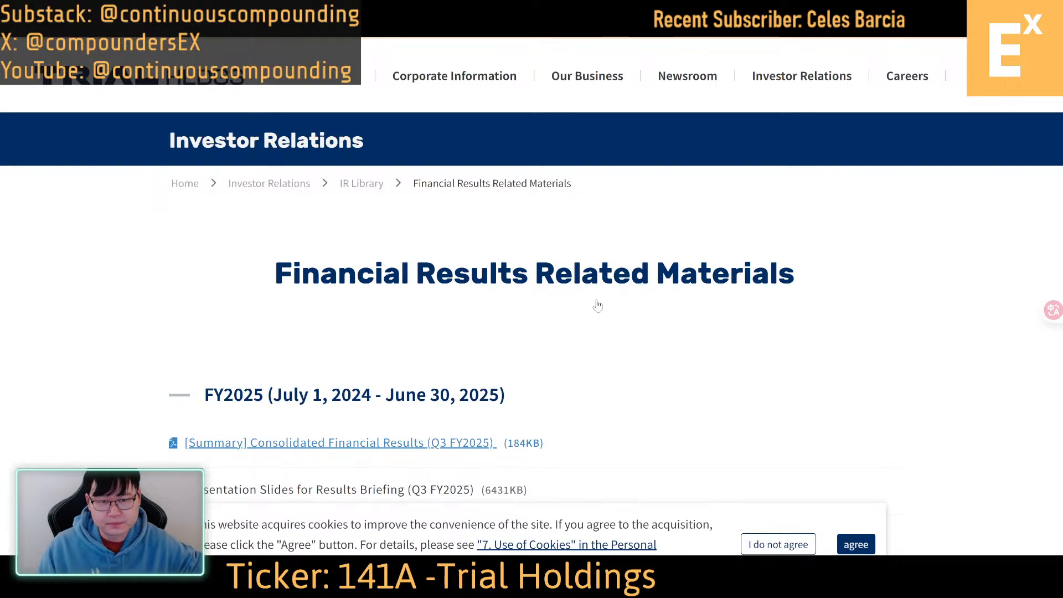
pyautogui.click(361, 186)
pyautogui.scroll(-3, 524, 284)
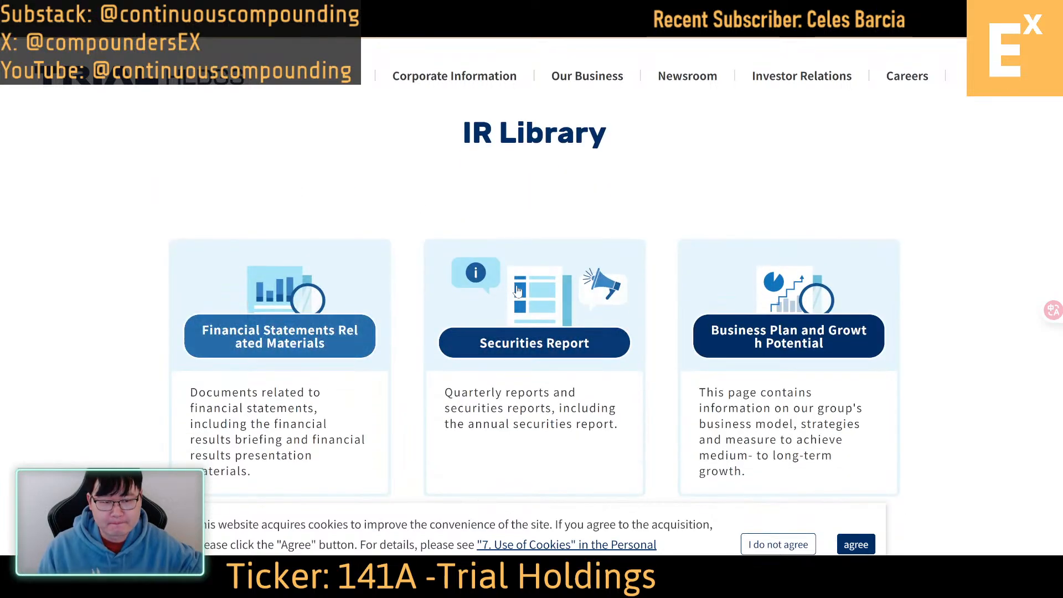
pyautogui.click(256, 329)
pyautogui.scroll(-5, 358, 254)
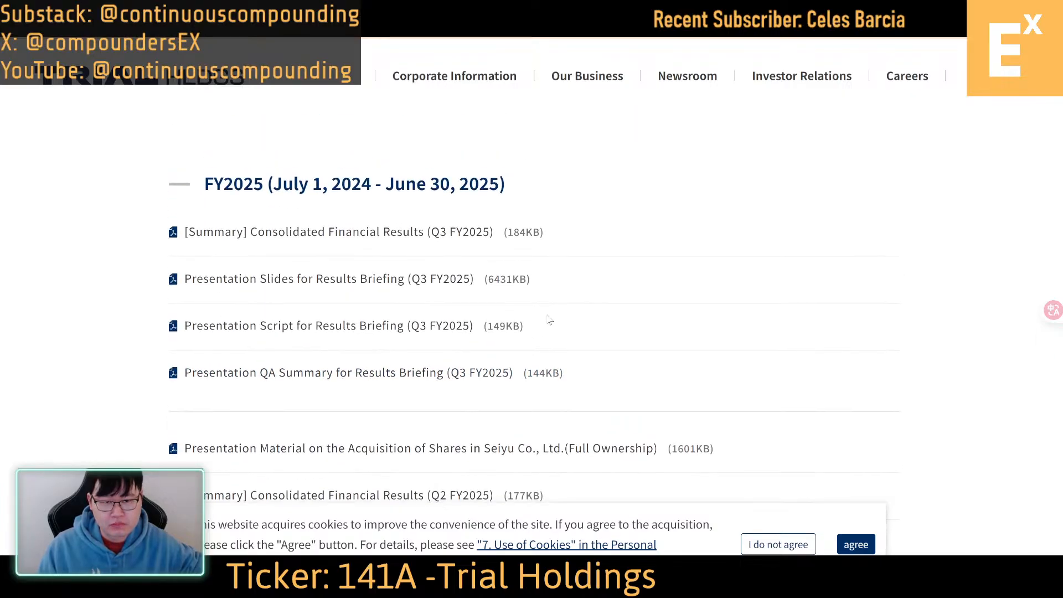
# Open the [Summary] Consolidated Financial Results (Q3 FY2025) in a new tab and go to the Quarterly Consolidated Balance Sheets on page 4
pyautogui.rightClick(382, 234)
pyautogui.click(436, 254)
pyautogui.click(210, 14)
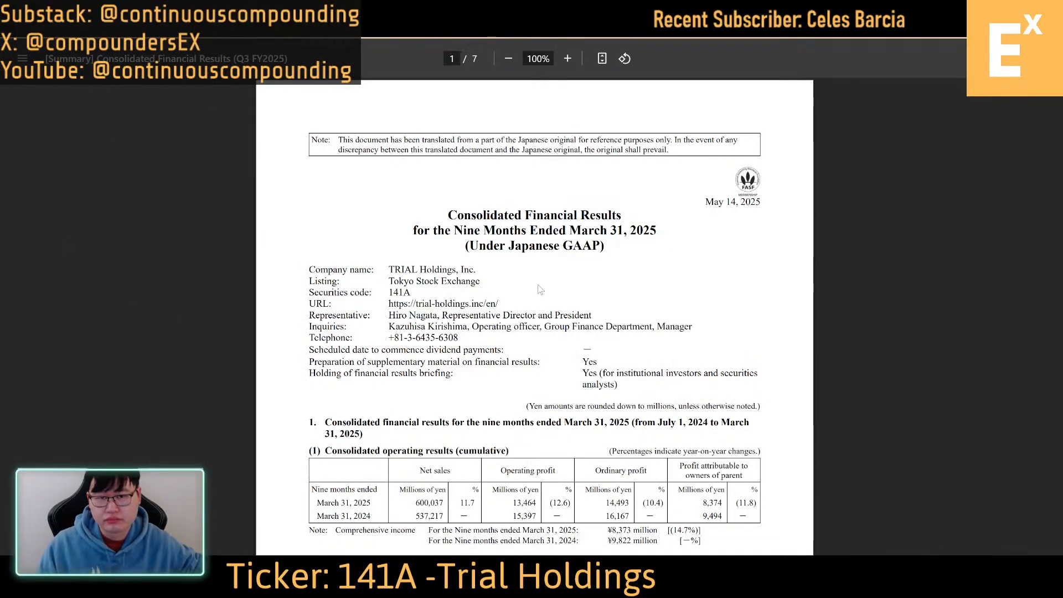
pyautogui.press('Right')
pyautogui.press('Right')
pyautogui.press('Right')
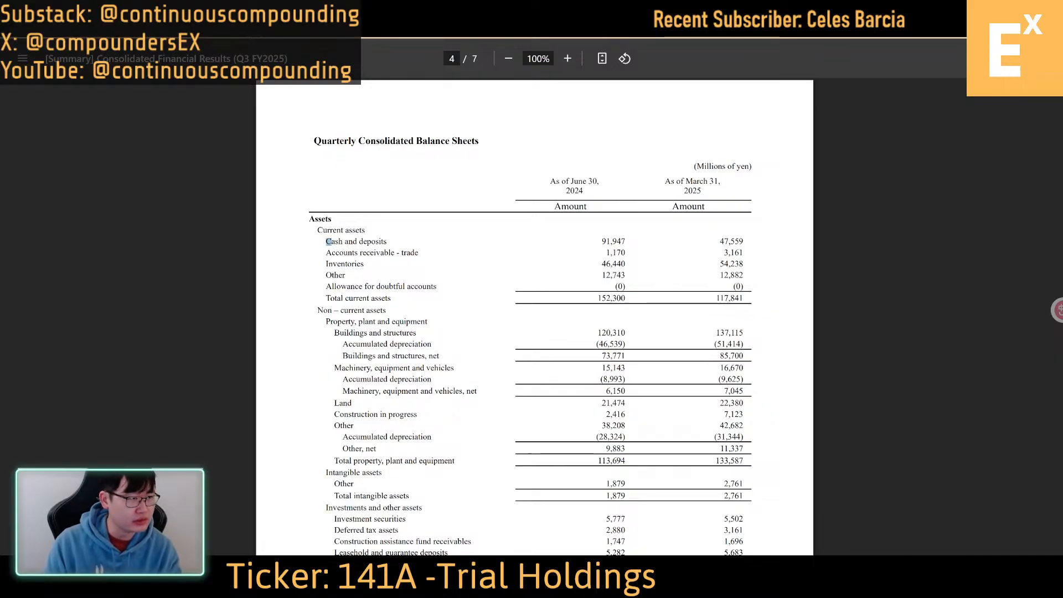
# Switch to the June Live Stream Excel workbook, copy the "Blank v7 (2)" sheet to the end and rename the copy 141a
pyautogui.hotkey('alt', 'Tab')
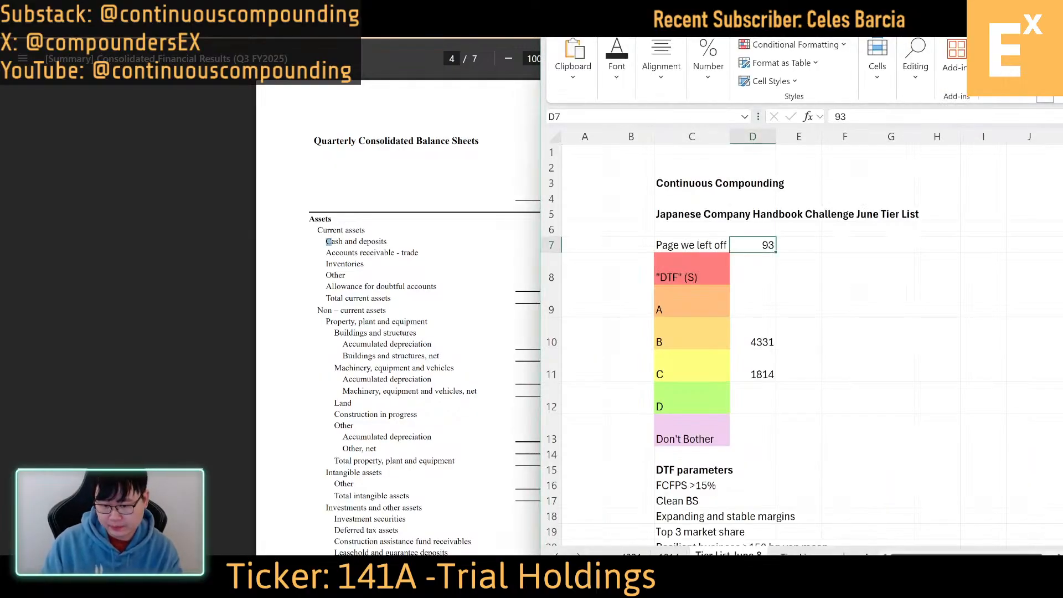
pyautogui.click(629, 548)
pyautogui.rightClick(639, 553)
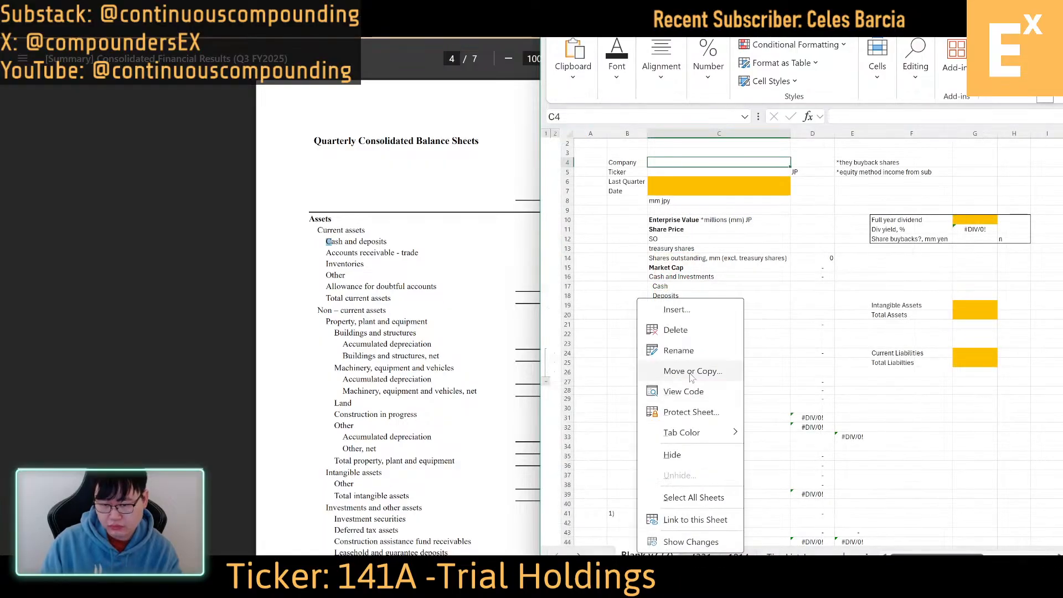
pyautogui.click(692, 370)
pyautogui.click(611, 422)
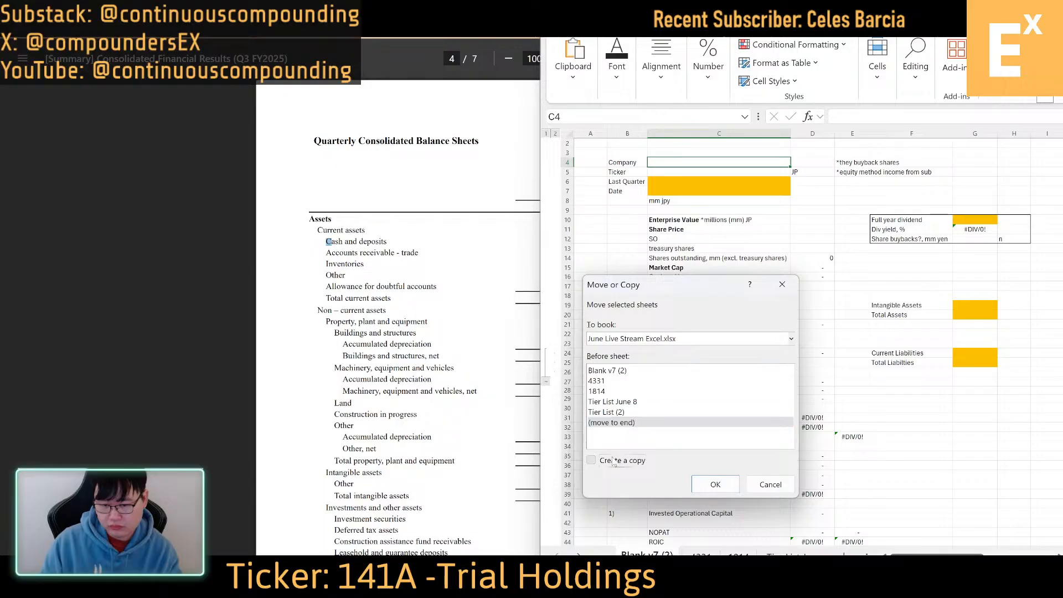
pyautogui.click(716, 484)
pyautogui.doubleClick(714, 554)
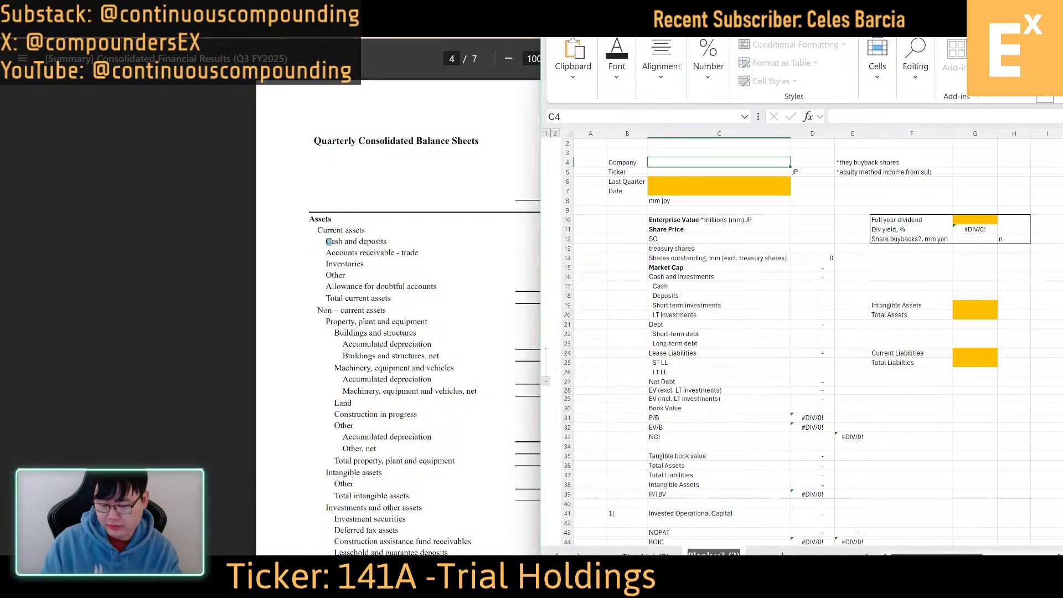
pyautogui.write('141a')
pyautogui.press('Return')
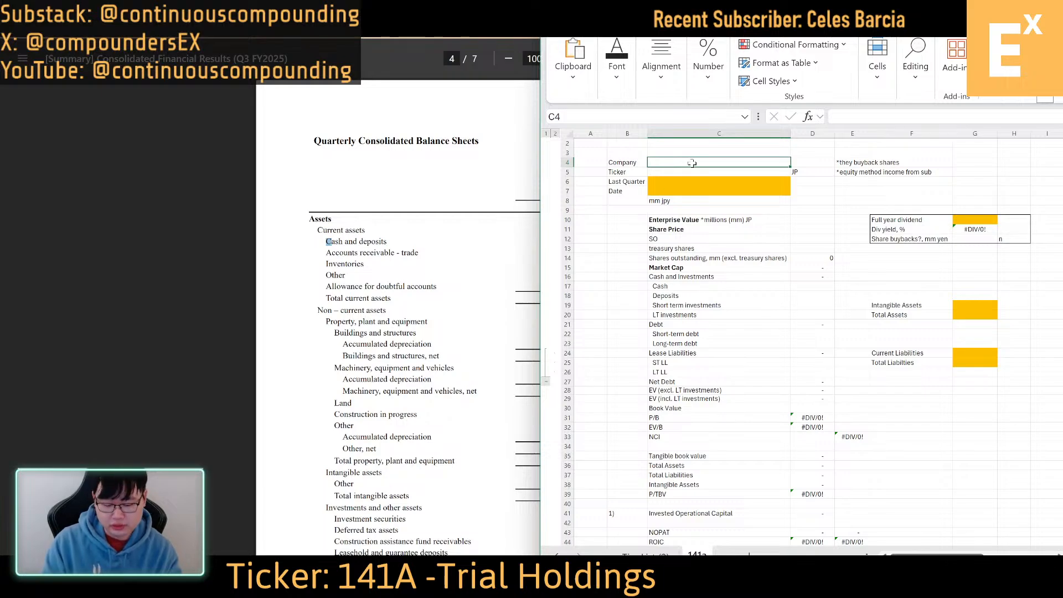
# Enter Trial Holdings as the company, 141a as the ticker and FY2024 as the last quarter
pyautogui.write('Trial Holdings')
pyautogui.press('Return')
pyautogui.write('11a1a')
pyautogui.press('Return')
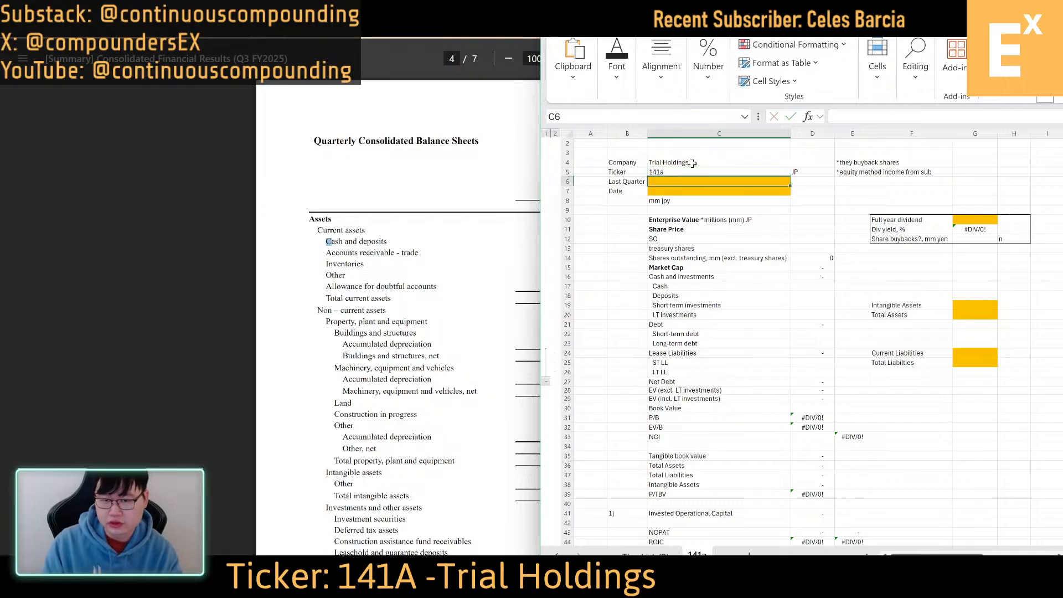
pyautogui.write('FY')
pyautogui.press('Return')
# Place the balance sheet PDF beside the workbook and set the valuation sheet's date to 3/31/2025
pyautogui.click(388, 190)
pyautogui.press('super+Left')
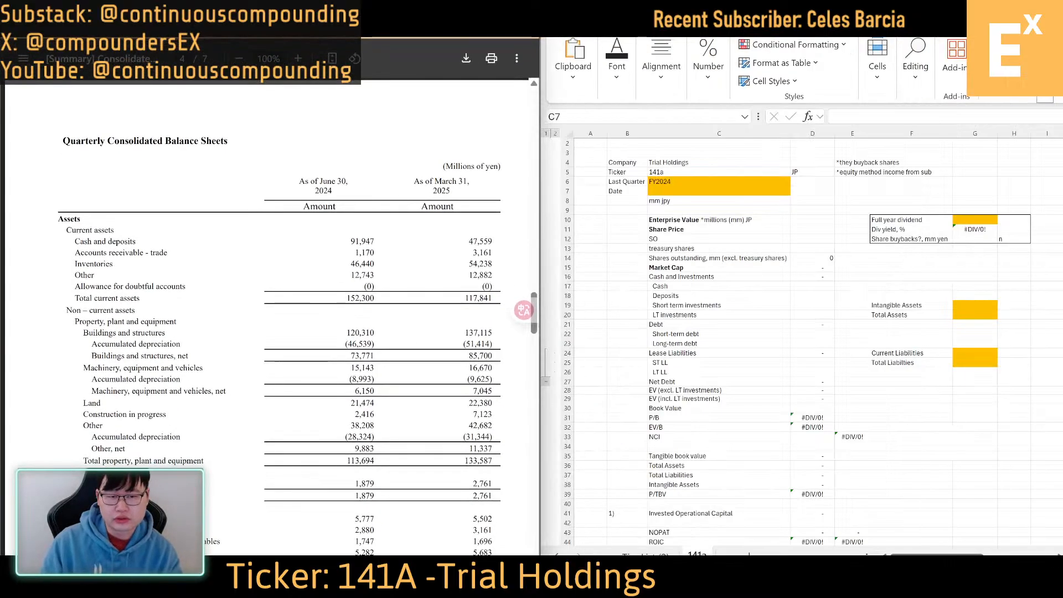
pyautogui.click(720, 202)
pyautogui.write('3/31/2025')
pyautogui.press('Return')
pyautogui.press('Return')
pyautogui.press('Return')
# Look up Trial Holdings' quote on Koyfin and enter 2062 as the share price in D11
pyautogui.press('Right')
pyautogui.press('Right')
pyautogui.press('Down')
pyautogui.press('Left')
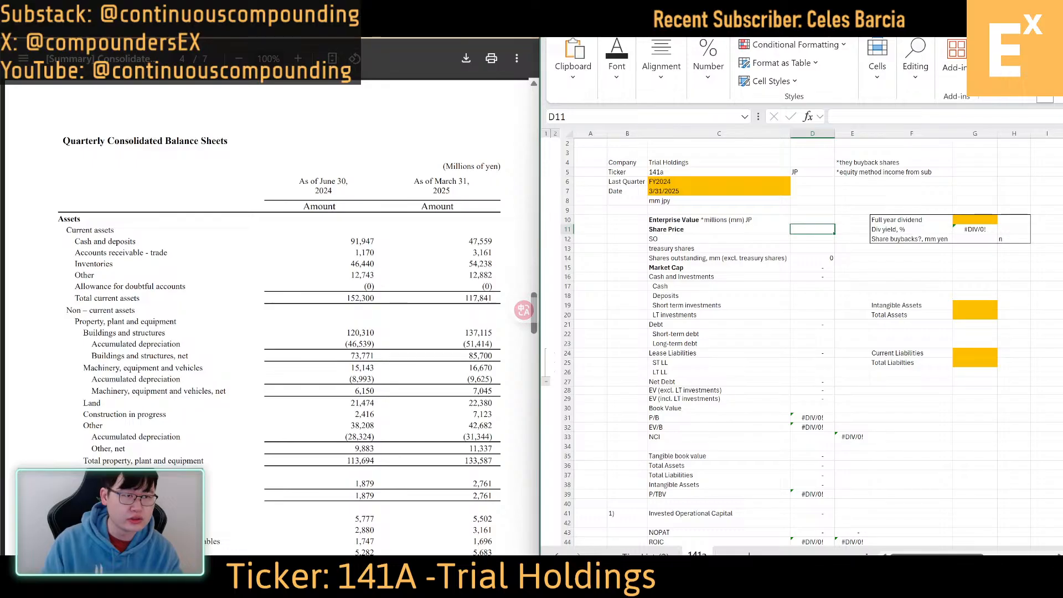
pyautogui.hotkey('alt', 'Tab')
# From the results PDF's share notes, enter 122.3565 million issued shares (SO) and 0.074969 million treasury shares
pyautogui.hotkey('alt', 'Tab')
pyautogui.write('2062')
pyautogui.press('Return')
pyautogui.hotkey('alt', 'Tab')
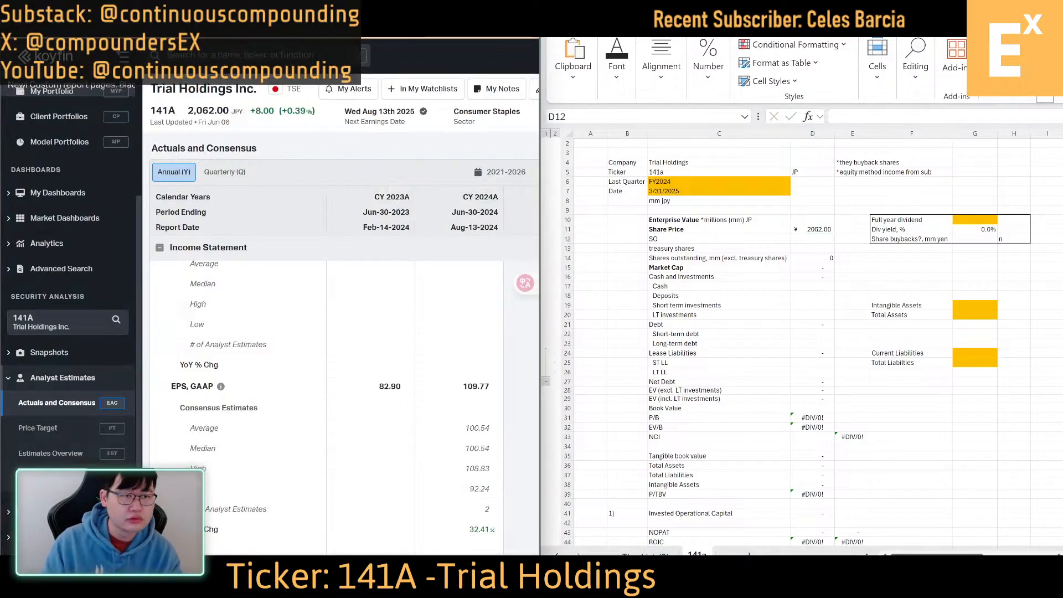
pyautogui.hotkey('alt', 'Tab')
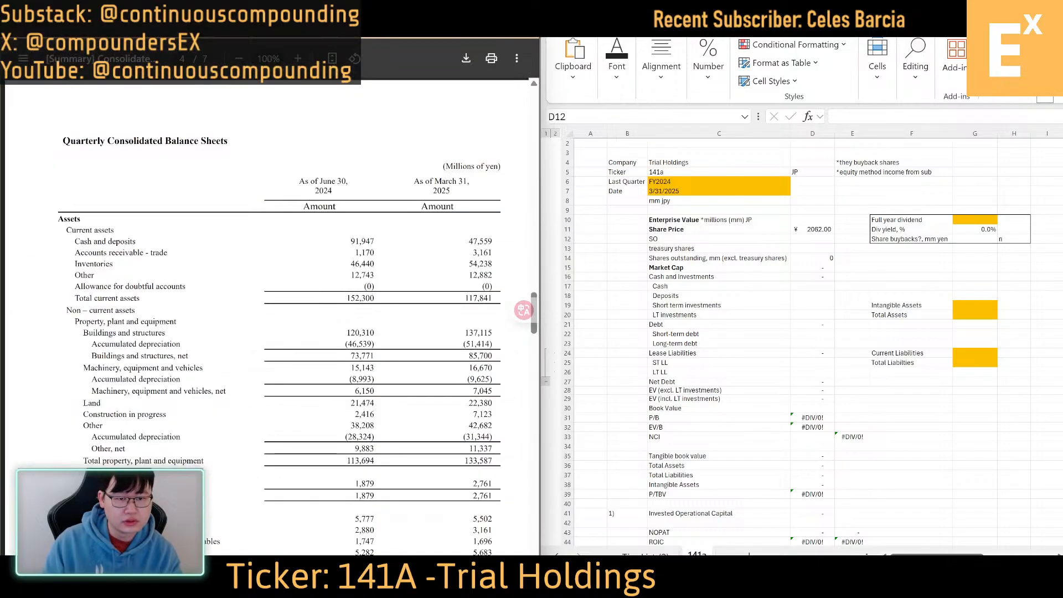
pyautogui.doubleClick(320, 207)
pyautogui.scroll(10, 266, 316)
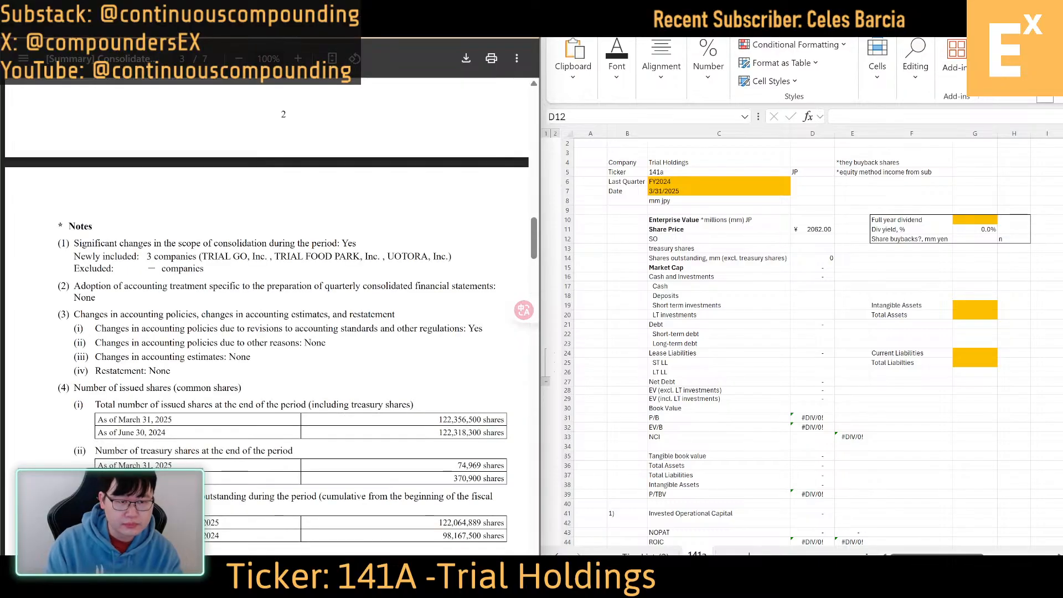
pyautogui.hotkey('alt', 'Tab')
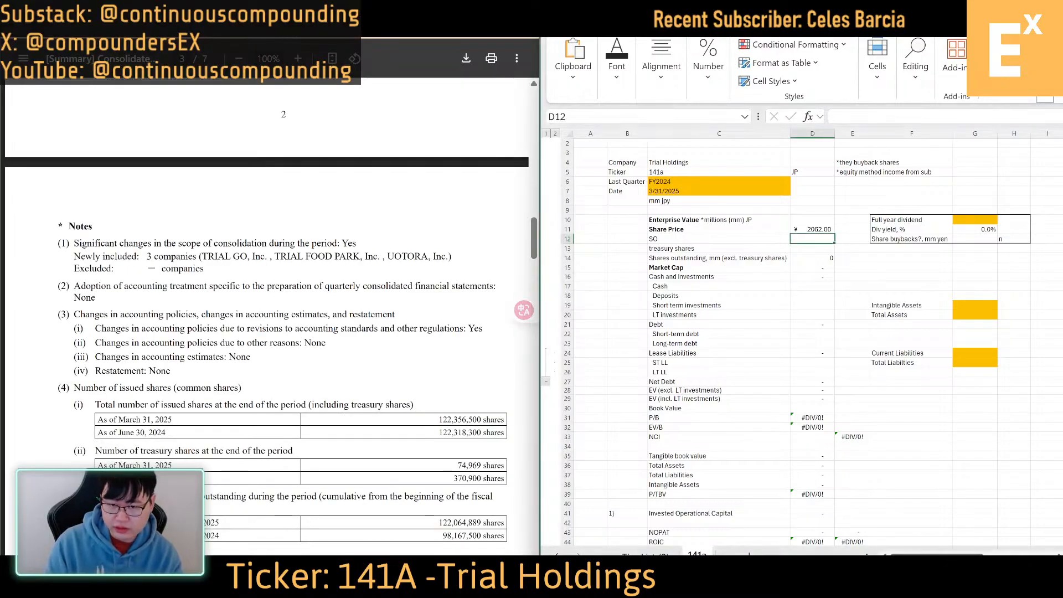
pyautogui.write('122.3565')
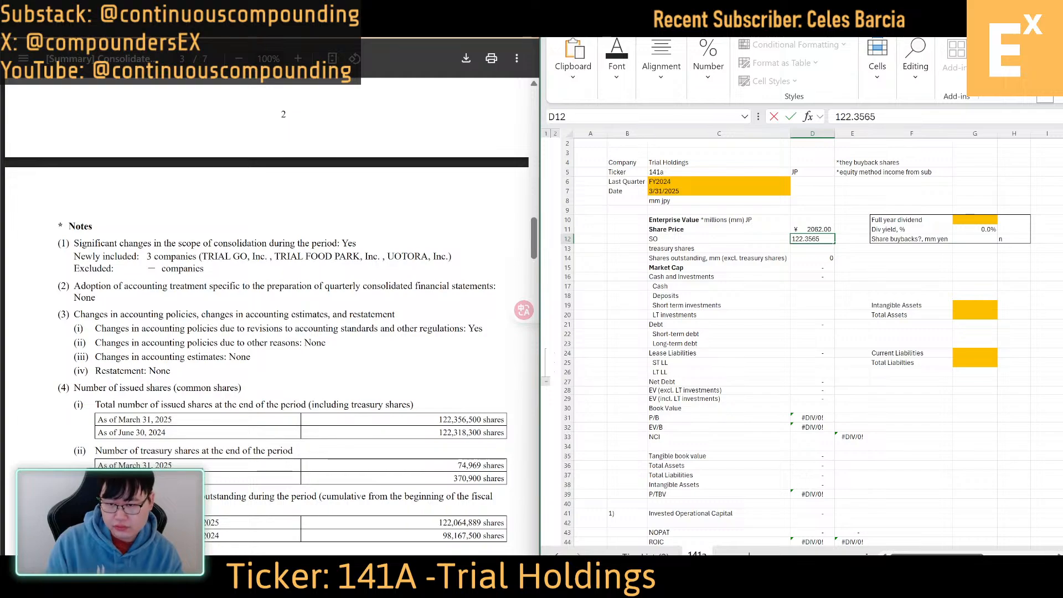
pyautogui.press('Return')
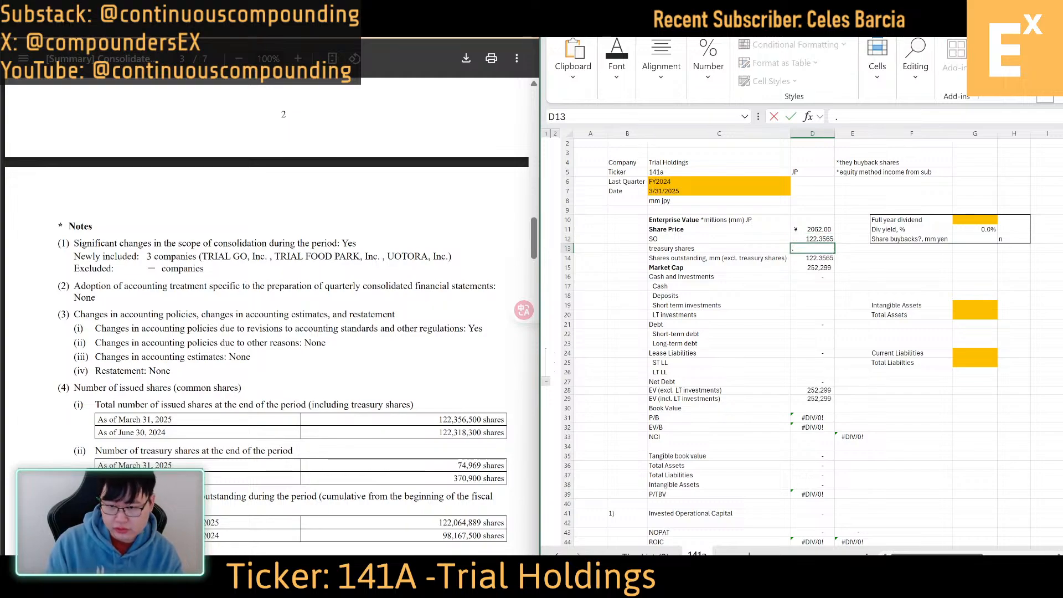
pyautogui.write('.074969')
pyautogui.press('Return')
# Compare the sheet's calculated market cap with the market cap on Koyfin, and return to the results PDF
pyautogui.press('Down')
pyautogui.press('Down')
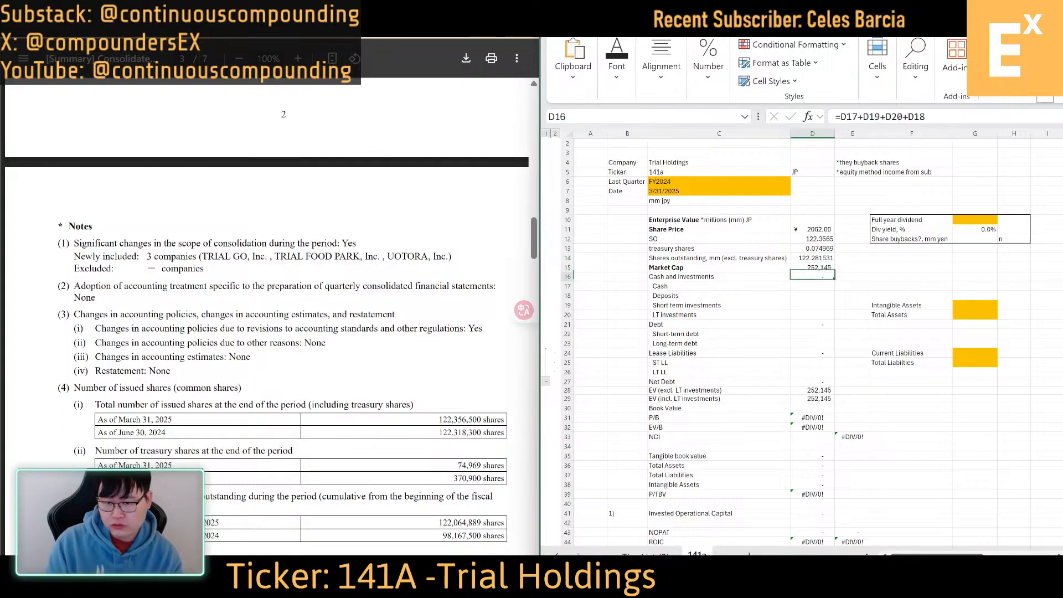
pyautogui.press('Down')
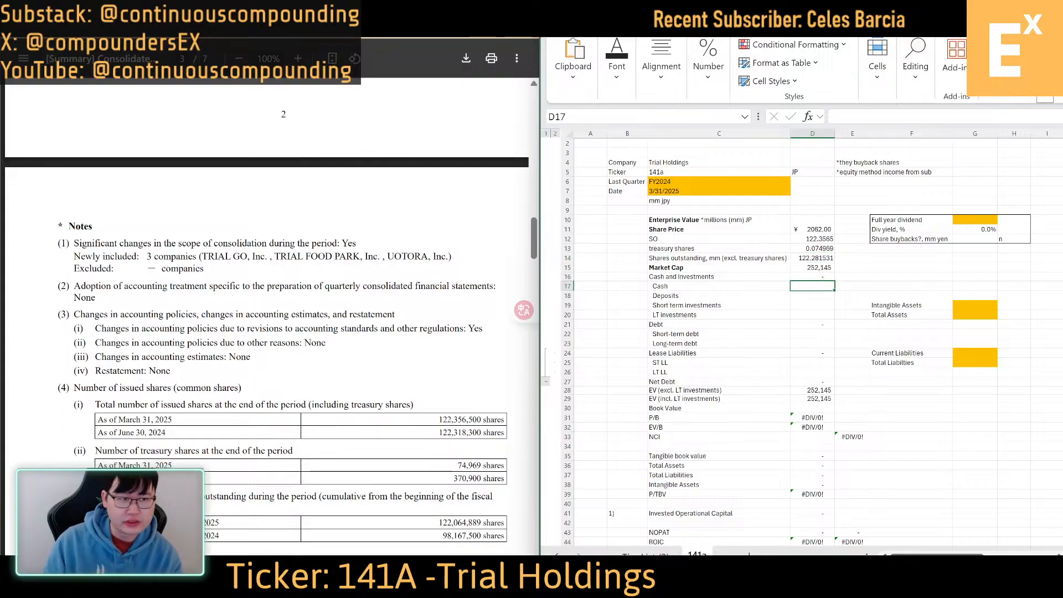
pyautogui.hotkey('alt', 'Tab')
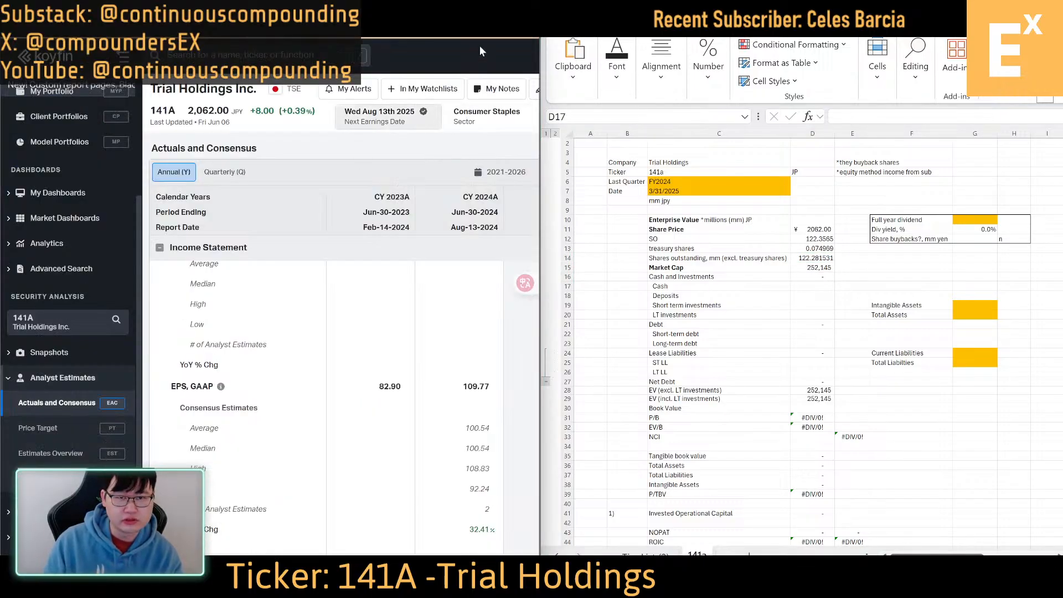
pyautogui.click(500, 6)
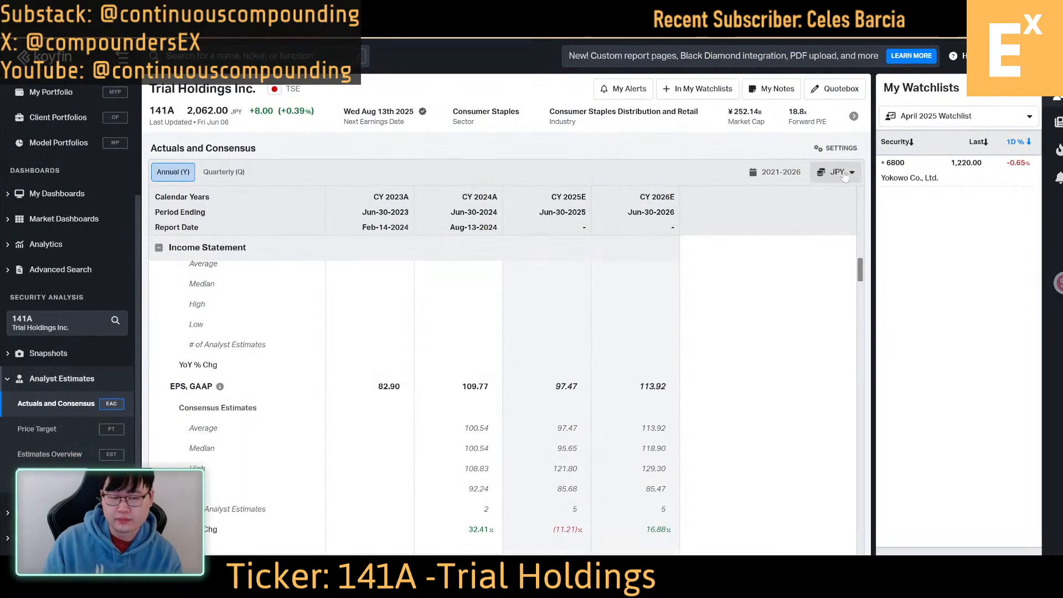
pyautogui.press('super+Left')
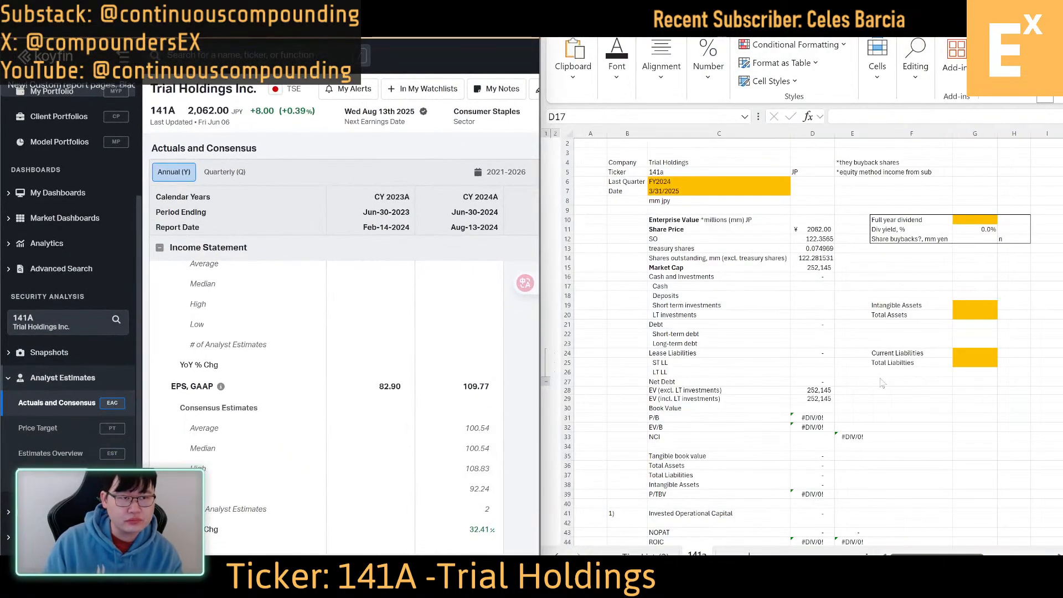
pyautogui.click(152, 10)
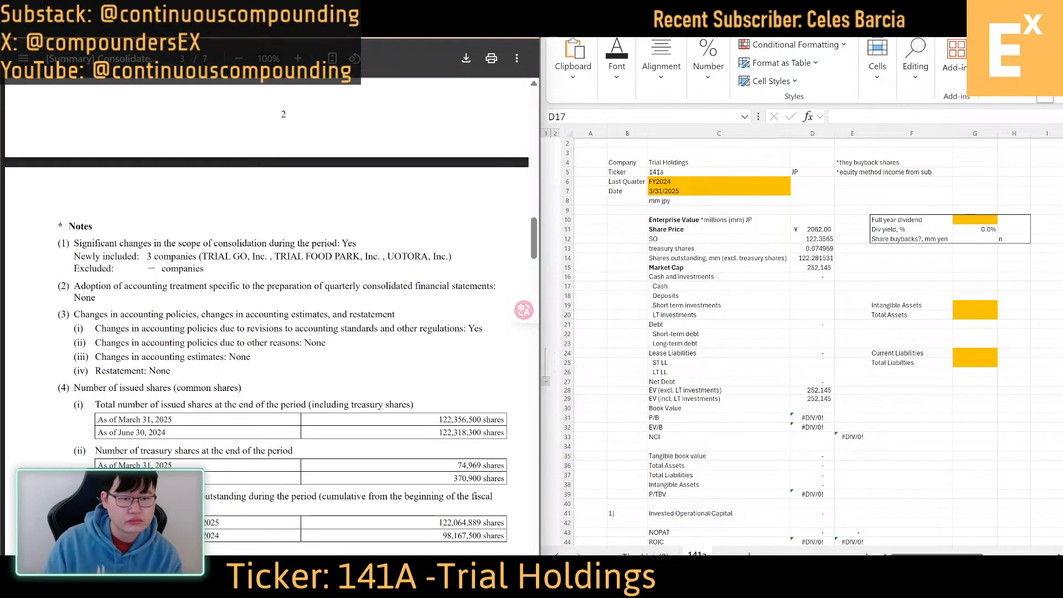
# Enter the March 31, 2025 cash and deposits of 47,559 from the balance sheet as Cash in D17
pyautogui.scroll(-6, 250, 306)
pyautogui.hscroll(1, 251, 307)
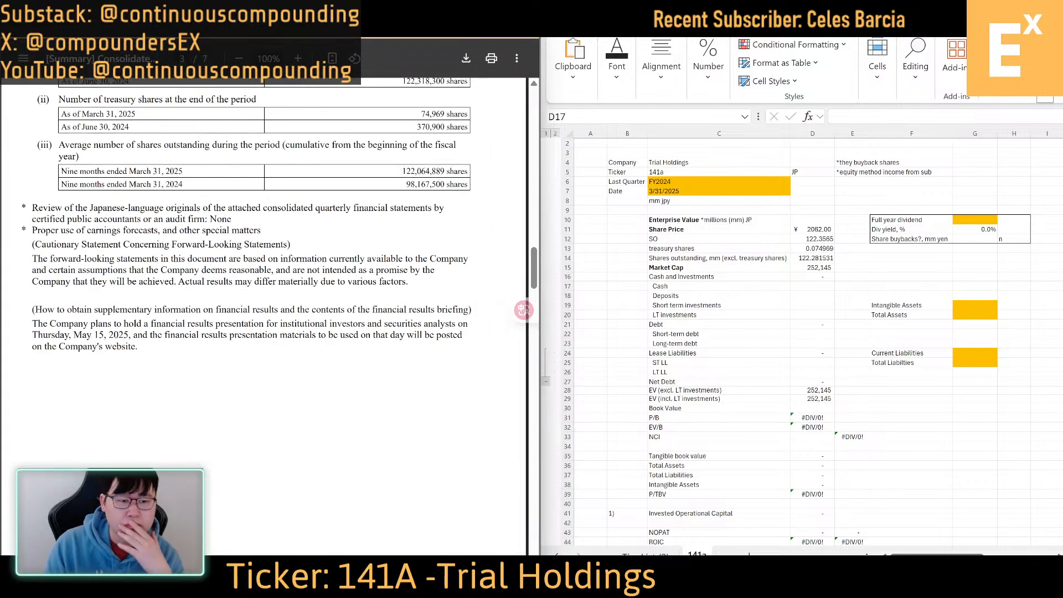
pyautogui.scroll(-3, 250, 288)
pyautogui.scroll(-13, 250, 288)
pyautogui.scroll(9, 277, 312)
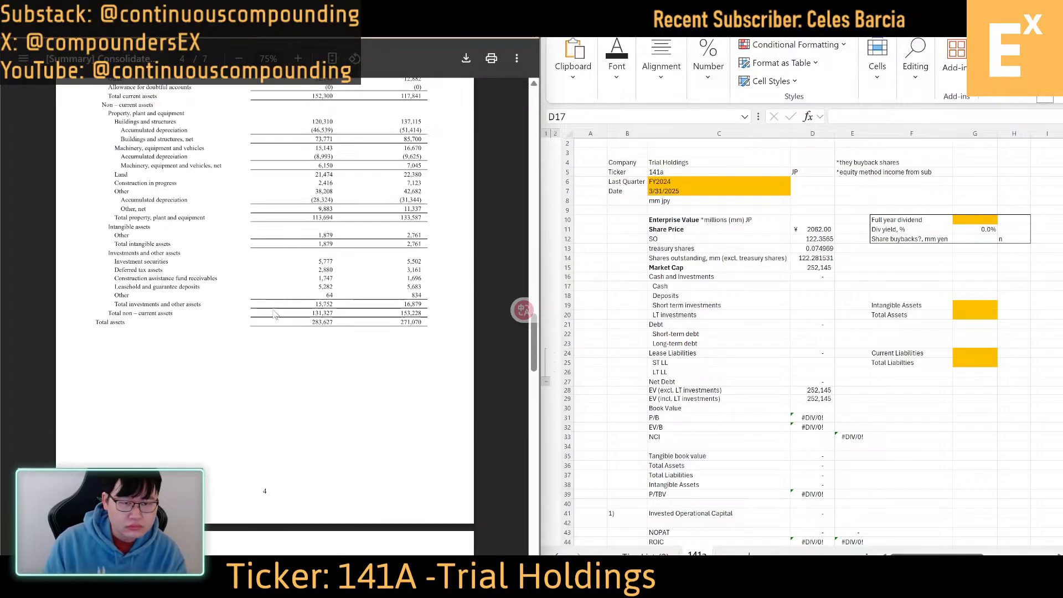
pyautogui.click(811, 287)
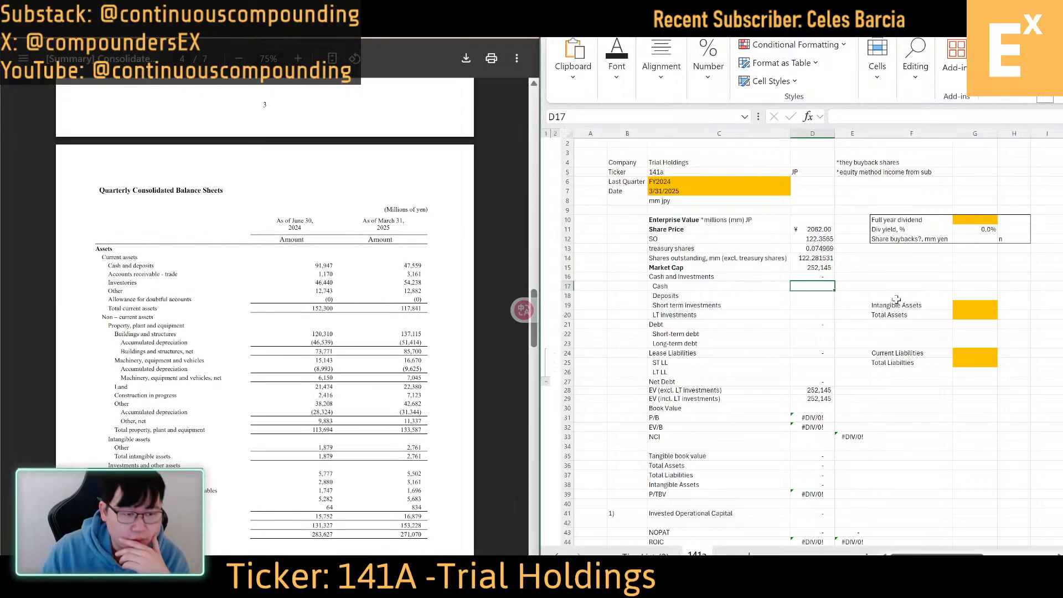
pyautogui.write('47')
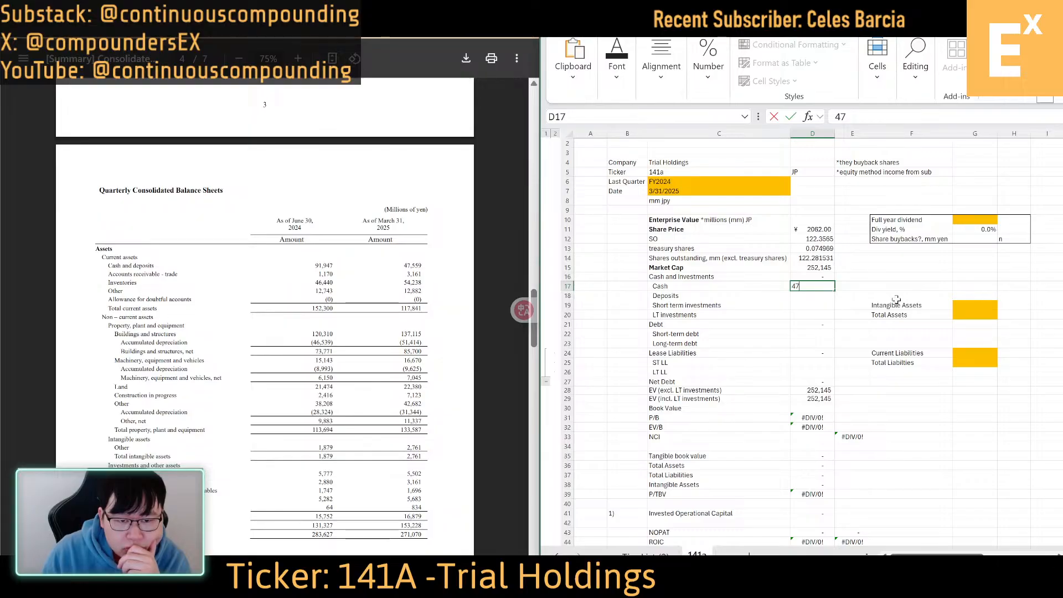
pyautogui.write(',559')
pyautogui.press('Return')
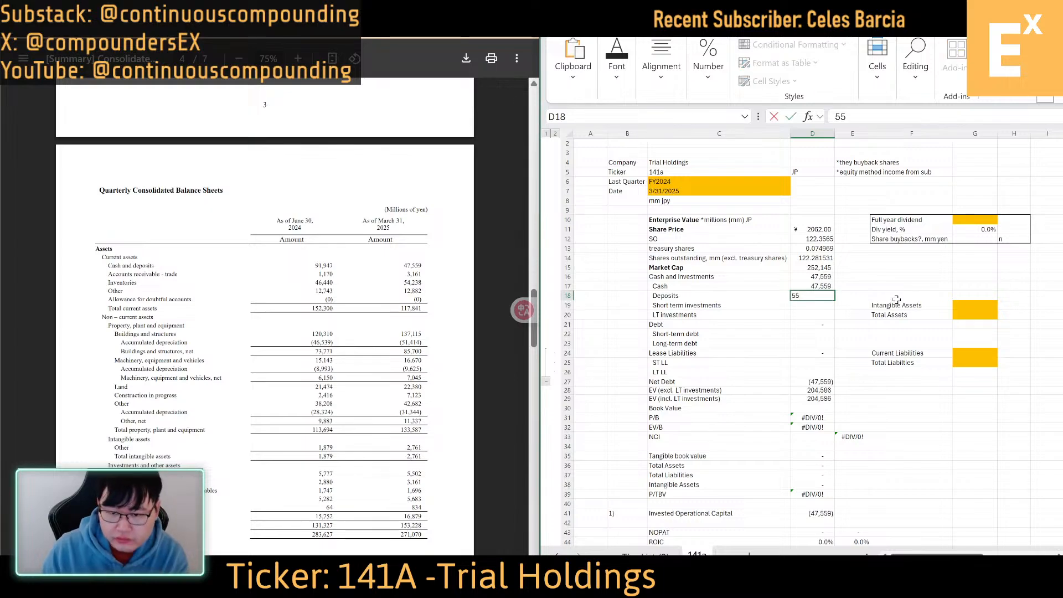
# Enter the investment securities of 5502 as LT investments in D20, leaving the short-term investments cell blank
pyautogui.press('Down')
pyautogui.write('5502')
pyautogui.press('Return')
pyautogui.press('Up')
pyautogui.press('Delete')
pyautogui.press('Down')
pyautogui.write('5502')
pyautogui.press('Return')
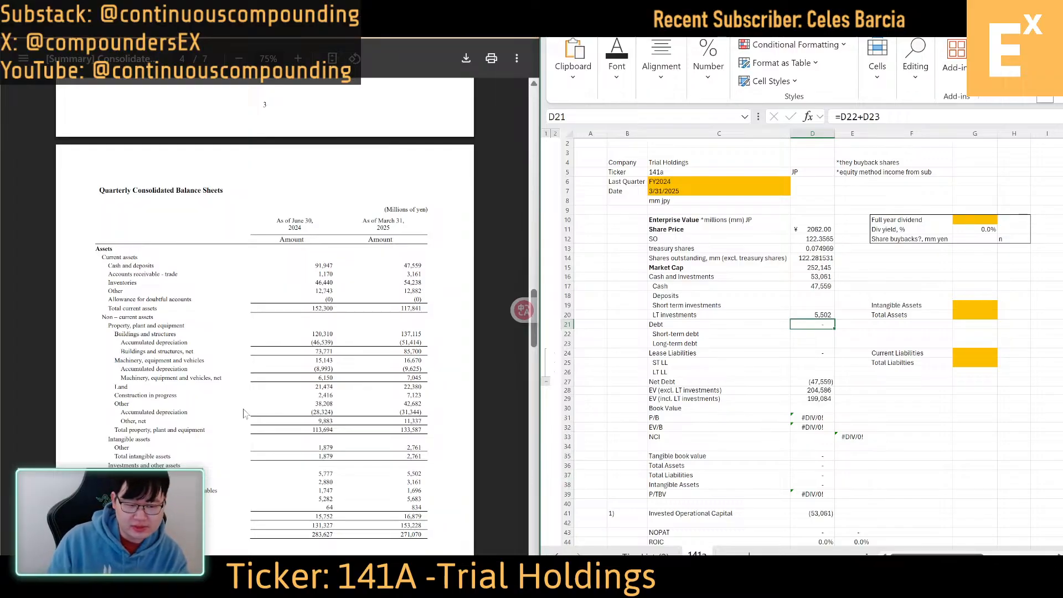
# Enter short-term debt in D22 as 3124+9202 from the March 31, 2025 current liabilities on page 5
pyautogui.scroll(-1, 246, 414)
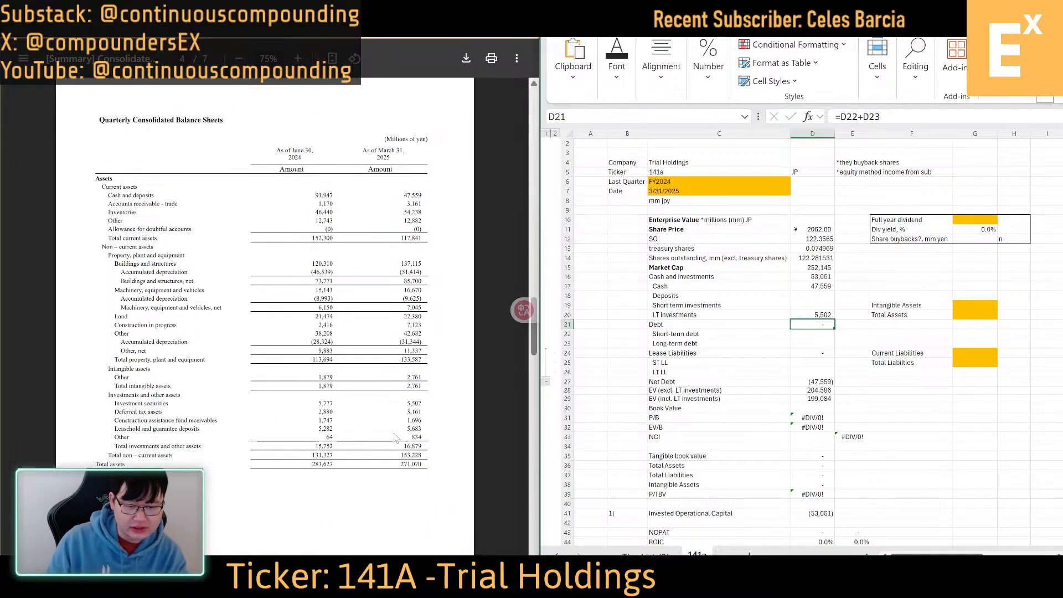
pyautogui.scroll(-1, 272, 349)
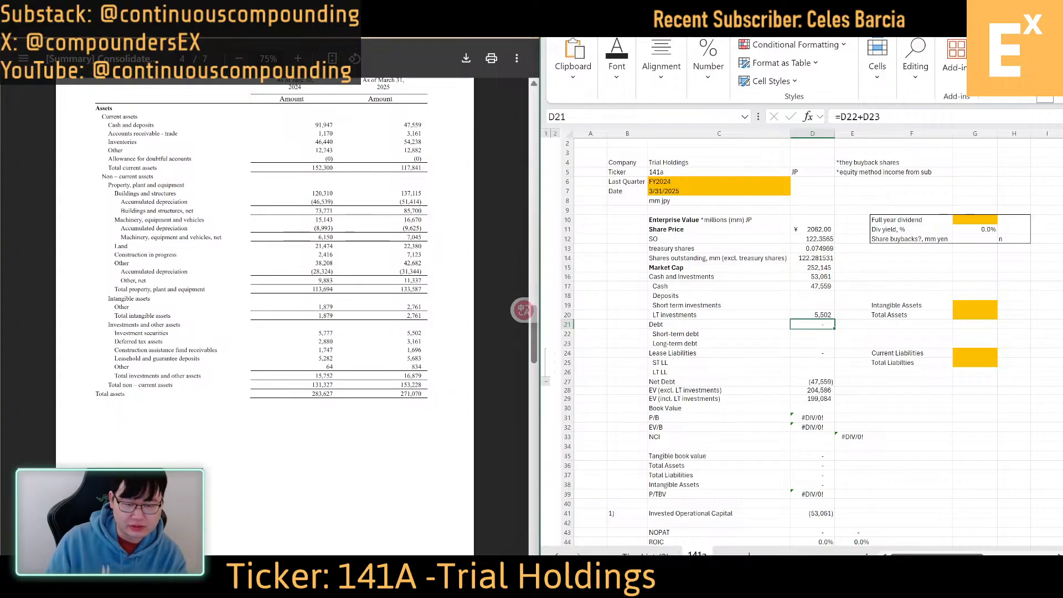
pyautogui.scroll(-5, 436, 386)
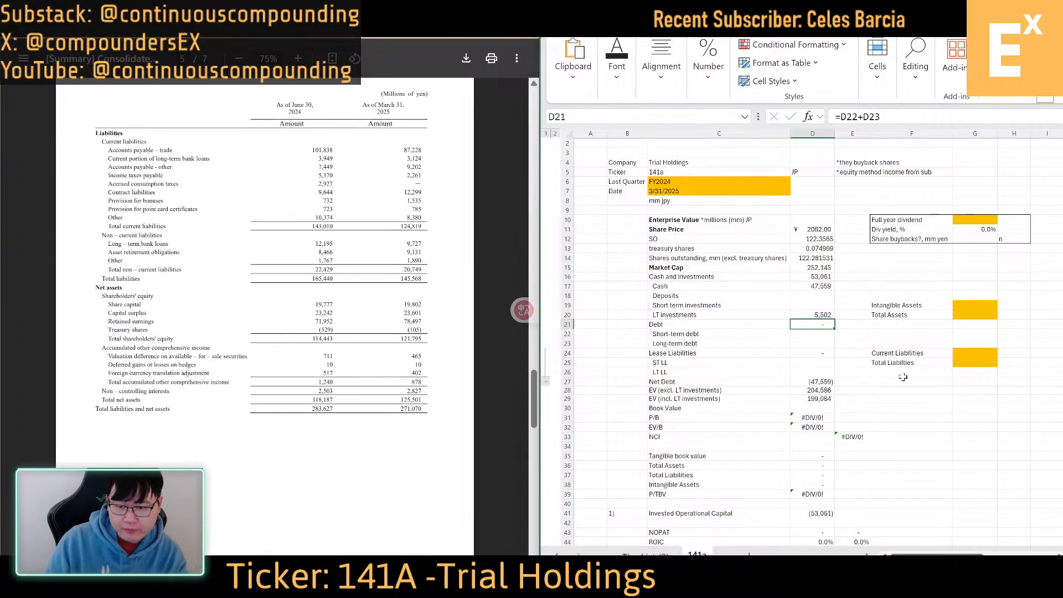
pyautogui.click(828, 339)
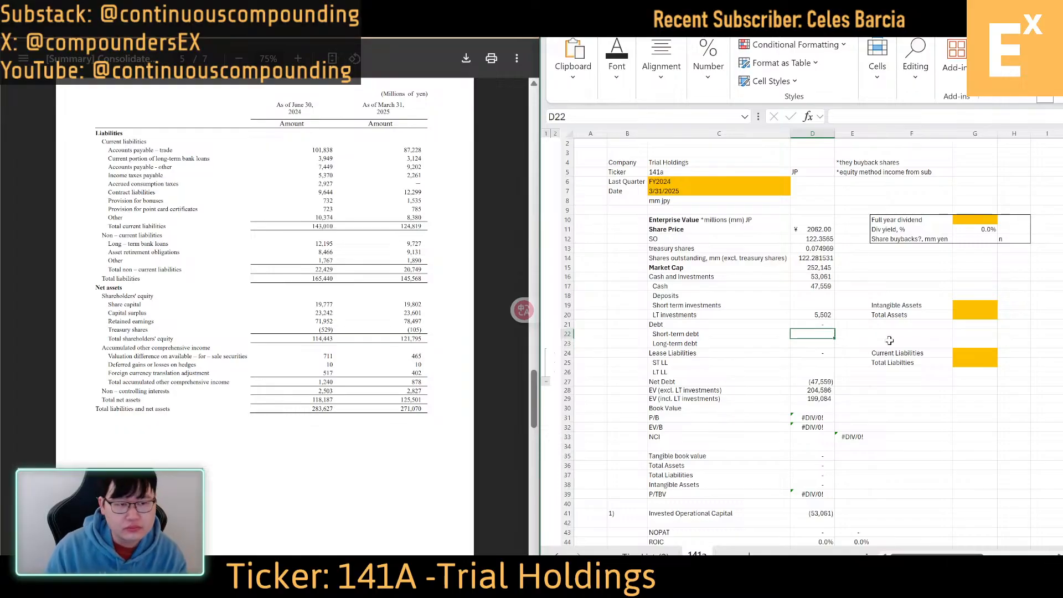
pyautogui.write('+312')
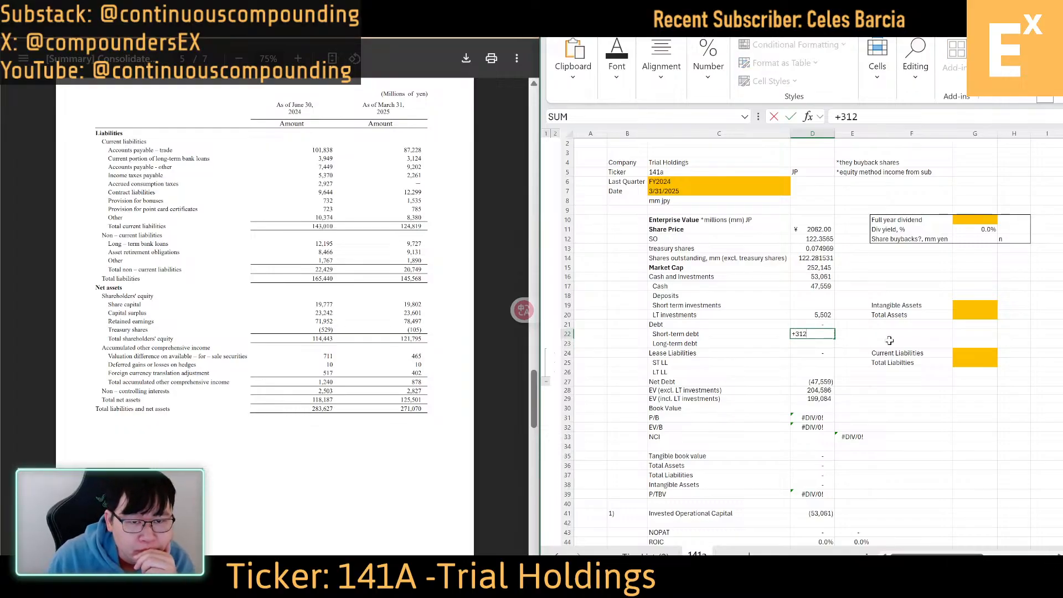
pyautogui.write('4+92020')
pyautogui.press('Return')
pyautogui.press('Up')
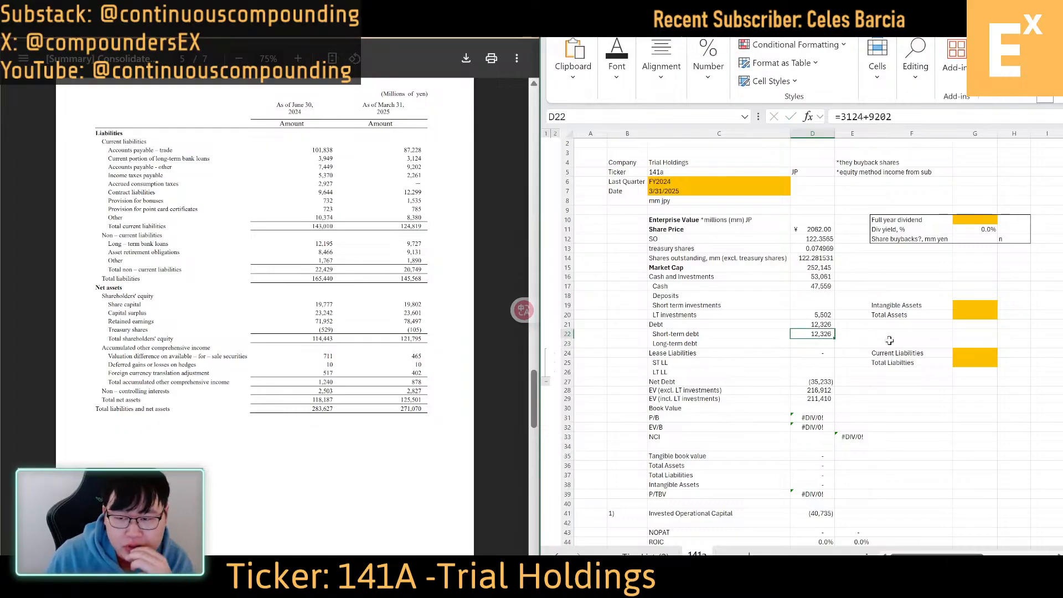
# Recheck the balance sheet's assets and liabilities pages and re-enter short-term debt in D22 as =3124+9202
pyautogui.scroll(5, 382, 277)
pyautogui.scroll(3, 382, 277)
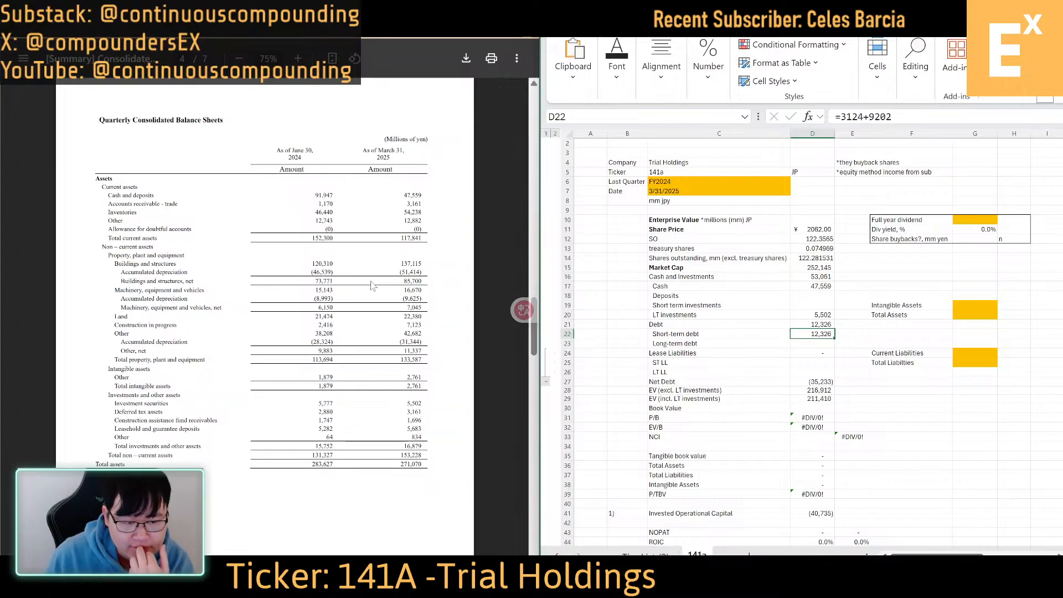
pyautogui.scroll(-10, 376, 318)
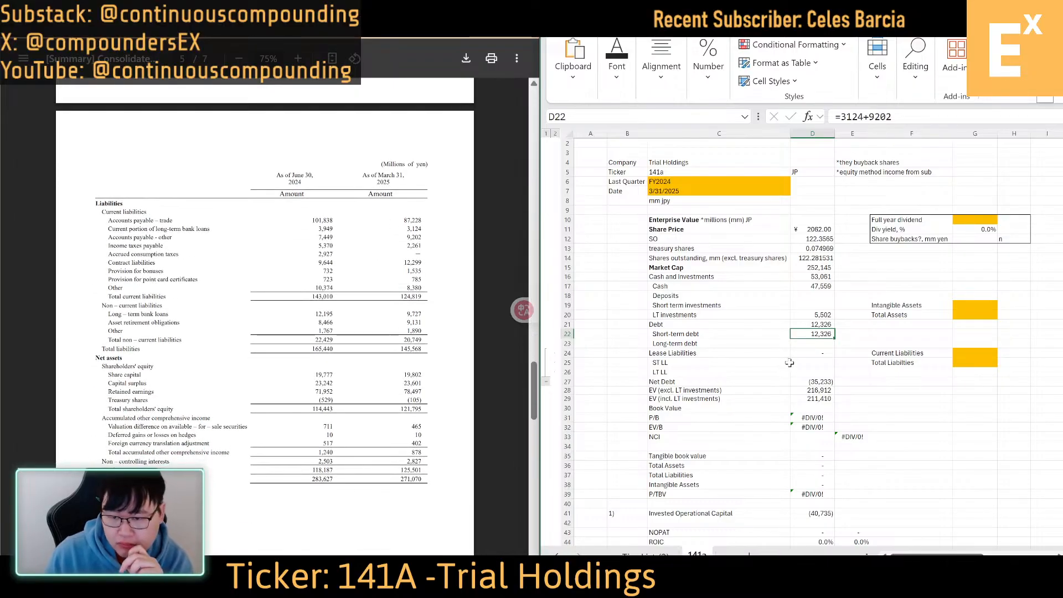
pyautogui.write('+')
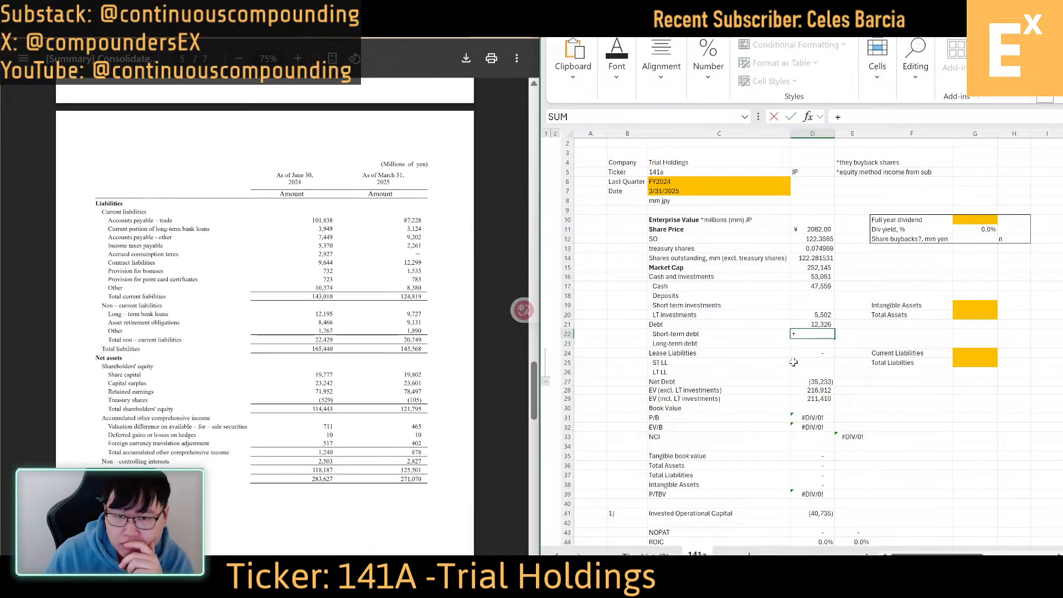
pyautogui.press('BackSpace')
pyautogui.write('=3124+9202')
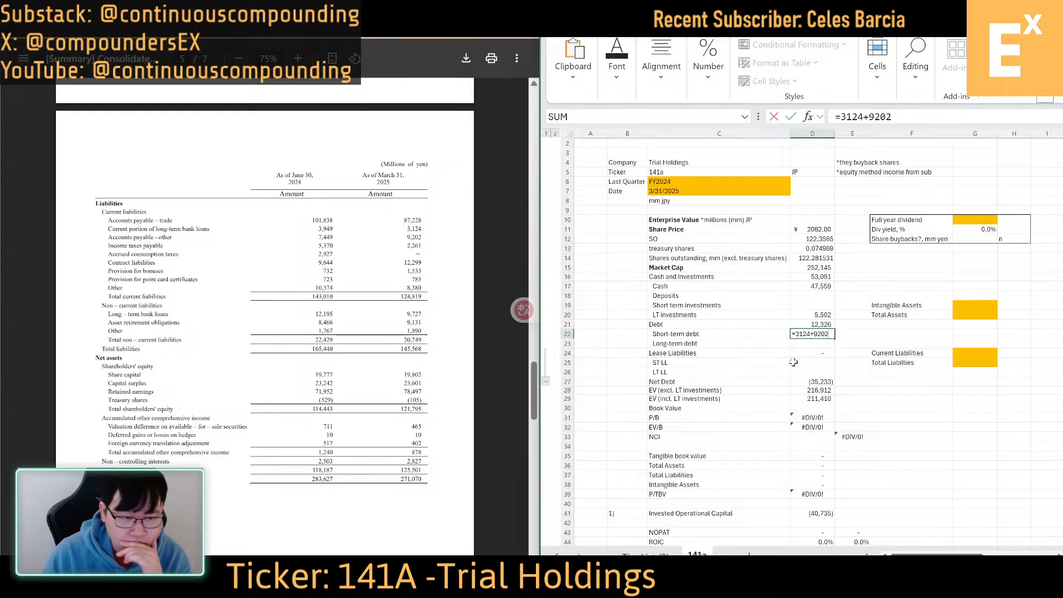
pyautogui.press('Return')
# Enter the March 31, 2025 long-term bank loans of 9727 as Long-term debt in D23
pyautogui.write('+')
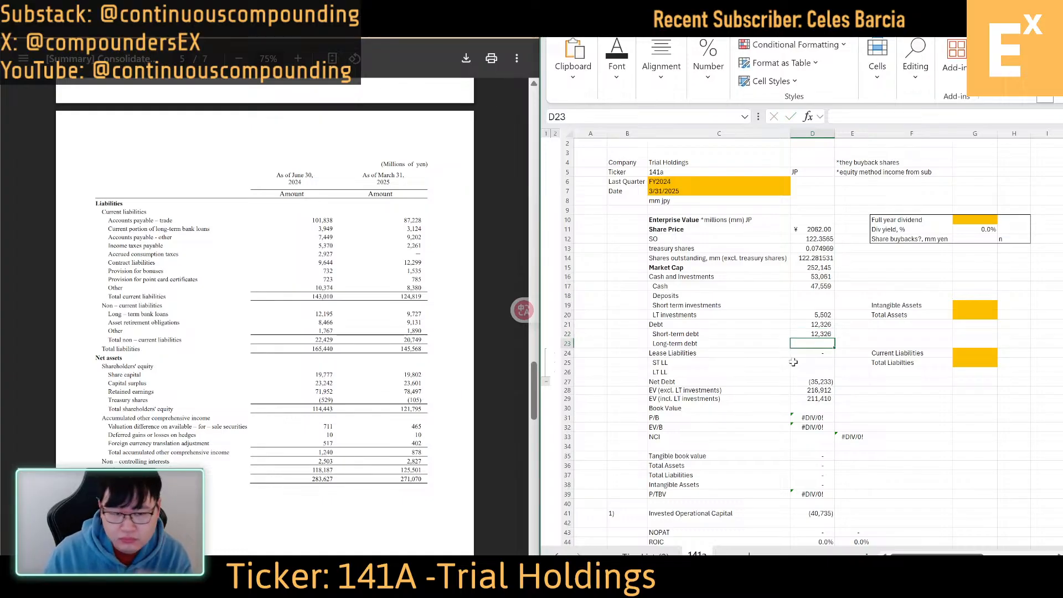
pyautogui.write('9727')
pyautogui.press('Return')
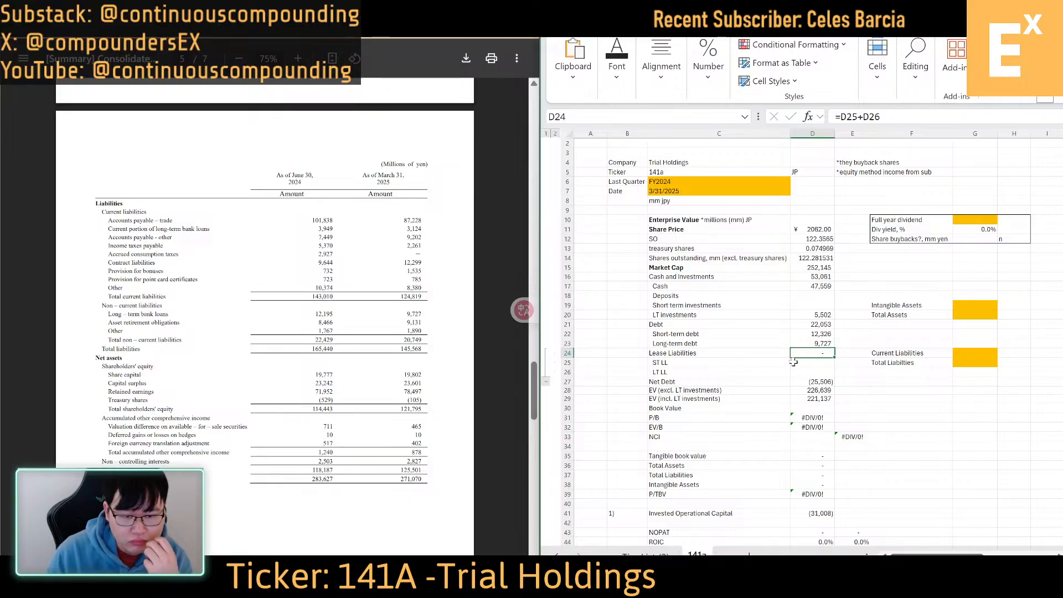
# Enter the March 31, 2025 total net assets of 125501 as Book Value in D30, leaving the lease liability cells blank
pyautogui.press('Down')
pyautogui.press('Down')
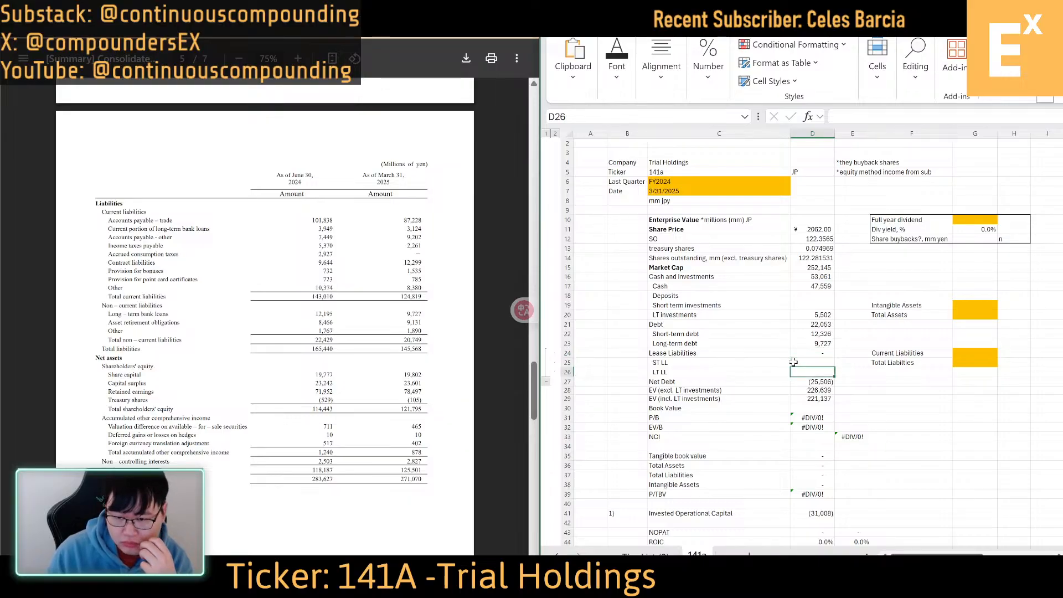
pyautogui.press('Down')
pyautogui.press('Down')
pyautogui.press('Down')
pyautogui.press('Down')
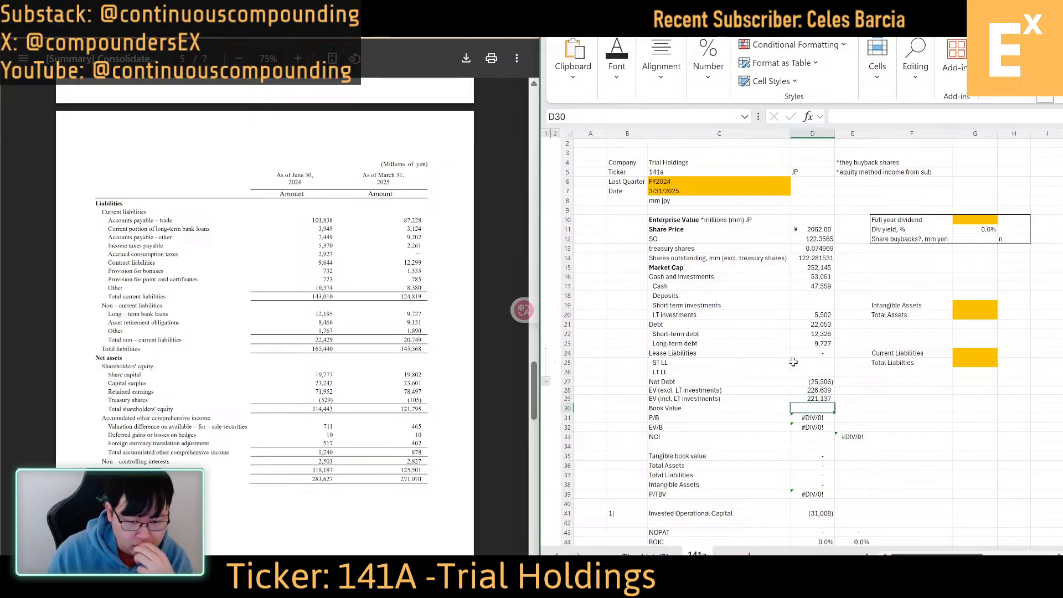
pyautogui.write('125501')
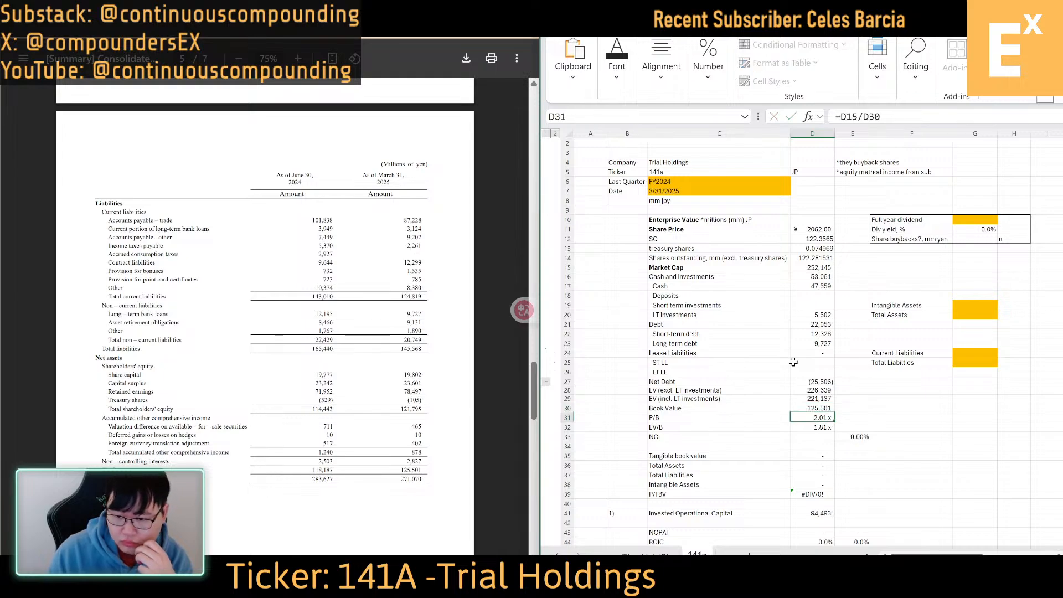
pyautogui.hotkey('ctrl', 'Return')
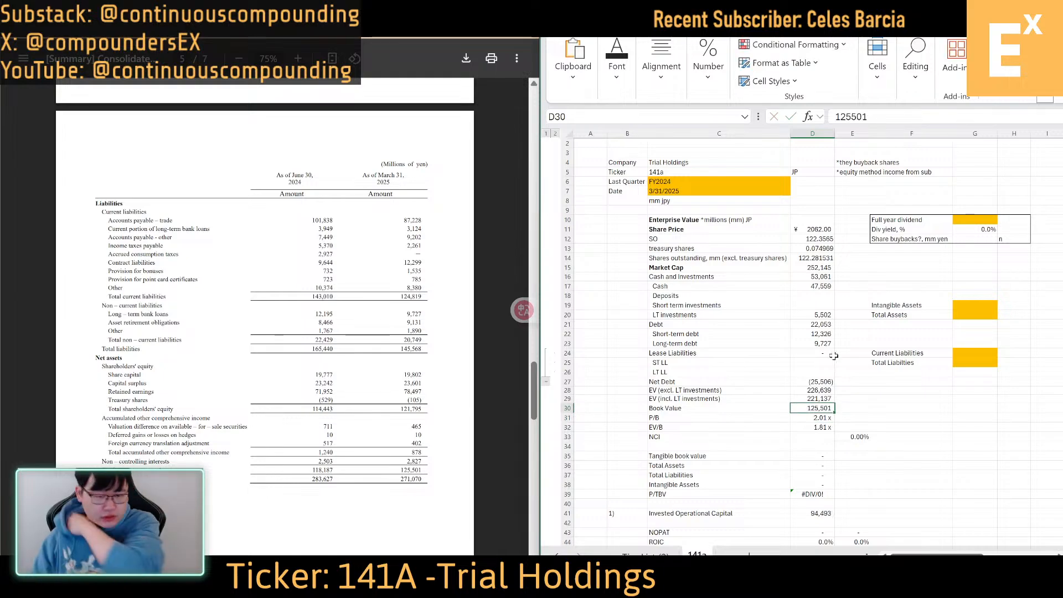
# Enter the March 31, 2025 non-controlling interests of 2827 as NCI in D33
pyautogui.press('Down')
pyautogui.press('Down')
pyautogui.press('Down')
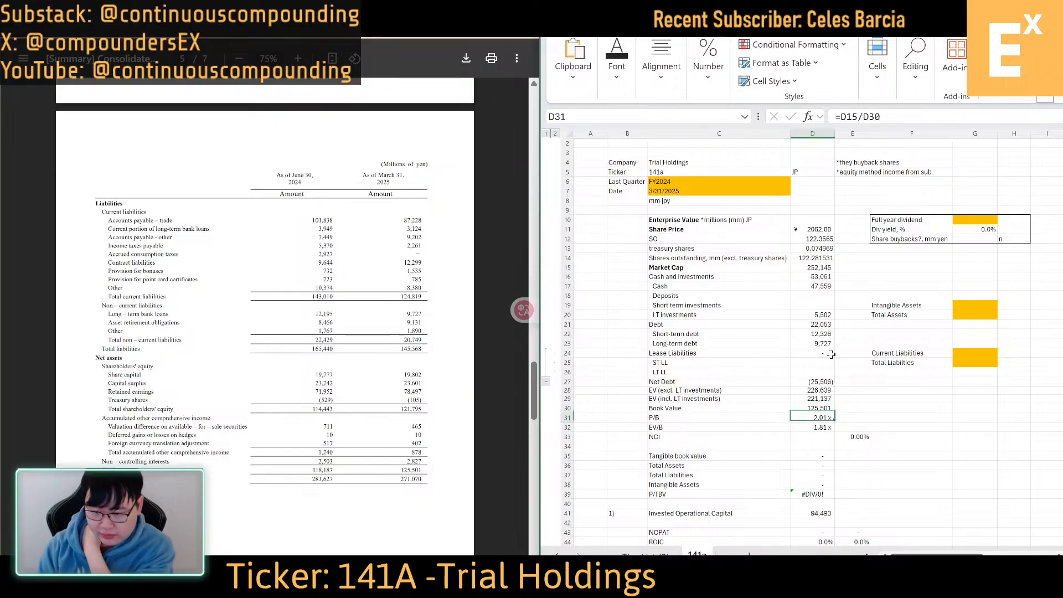
pyautogui.write('2827')
pyautogui.hotkey('ctrl', 'Return')
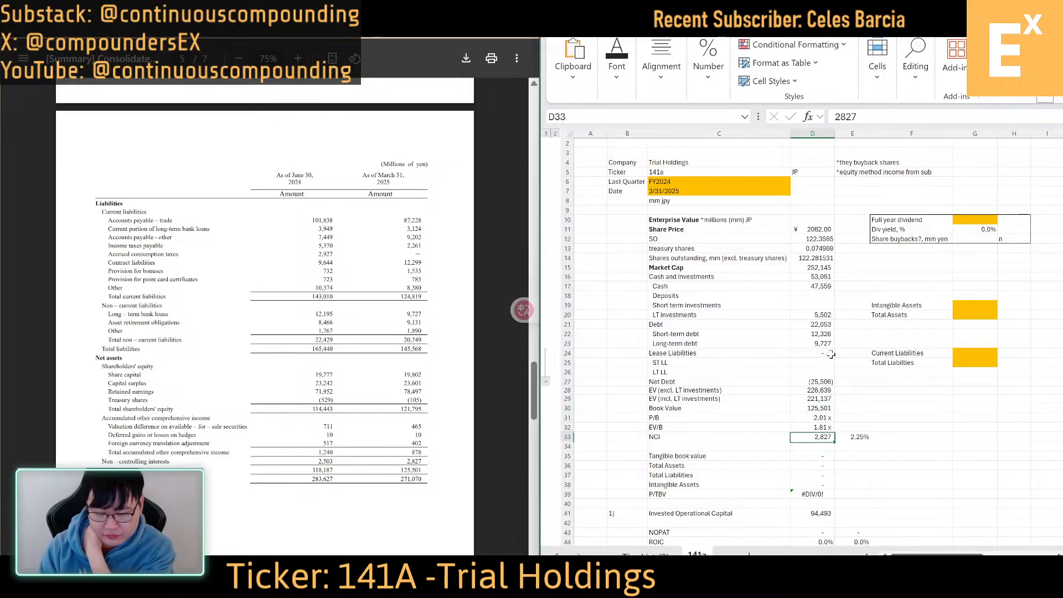
# Enter the forecast total dividend of 16 yen for the year ending June 30, 2025 as Full year dividend in G10
pyautogui.click(353, 331)
pyautogui.scroll(20, 356, 324)
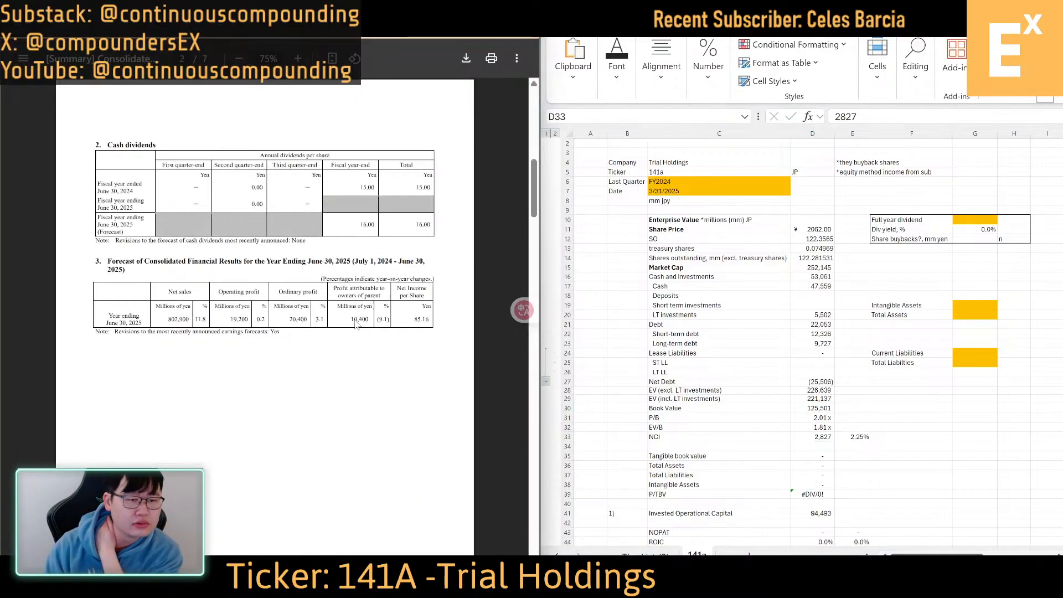
pyautogui.scroll(8, 357, 324)
pyautogui.scroll(-8, 356, 324)
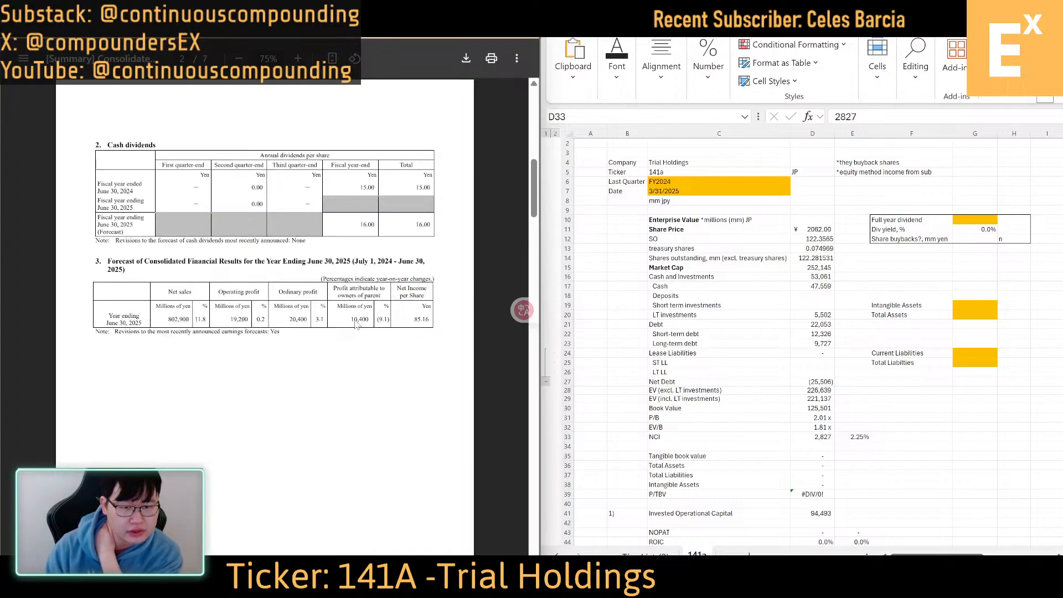
pyautogui.click(987, 218)
pyautogui.write('16')
pyautogui.press('Return')
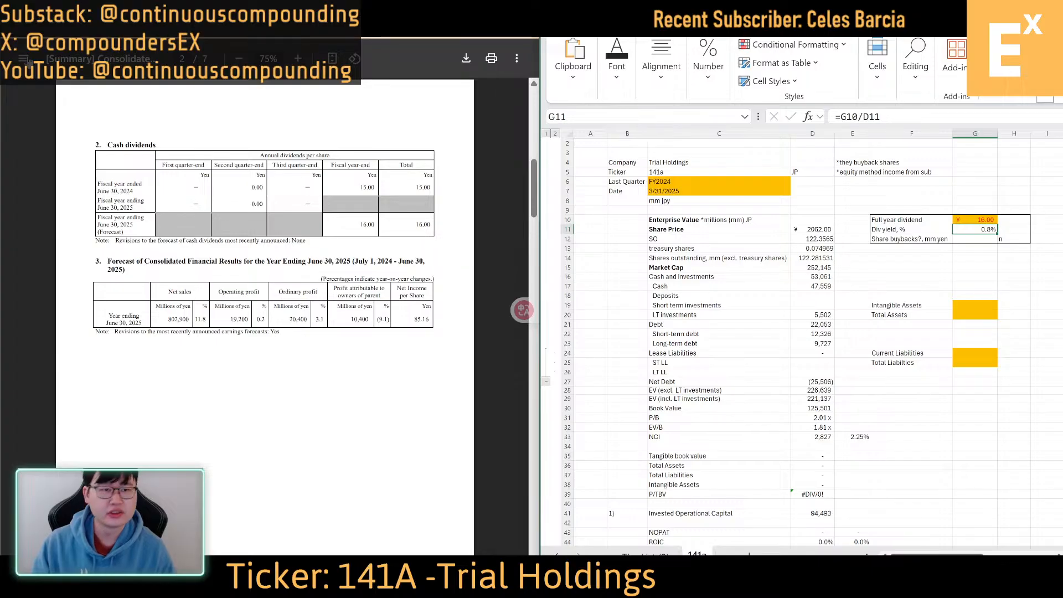
# Check the reporting period in the results PDF and set Last Quarter in C6 to Q3 FY2024
pyautogui.scroll(10, 290, 217)
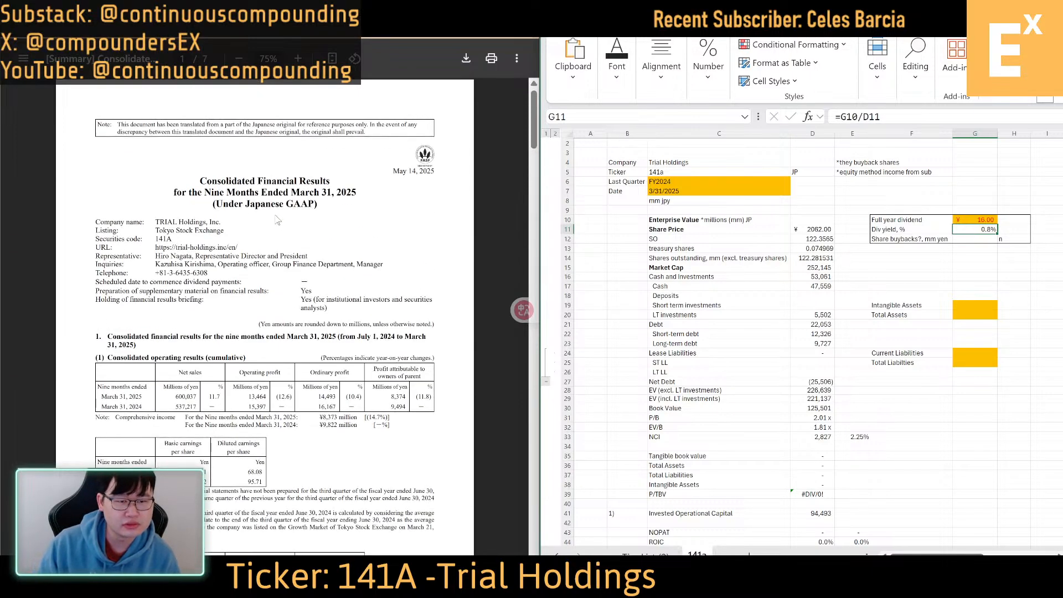
pyautogui.scroll(-8, 292, 218)
pyautogui.scroll(-15, 294, 218)
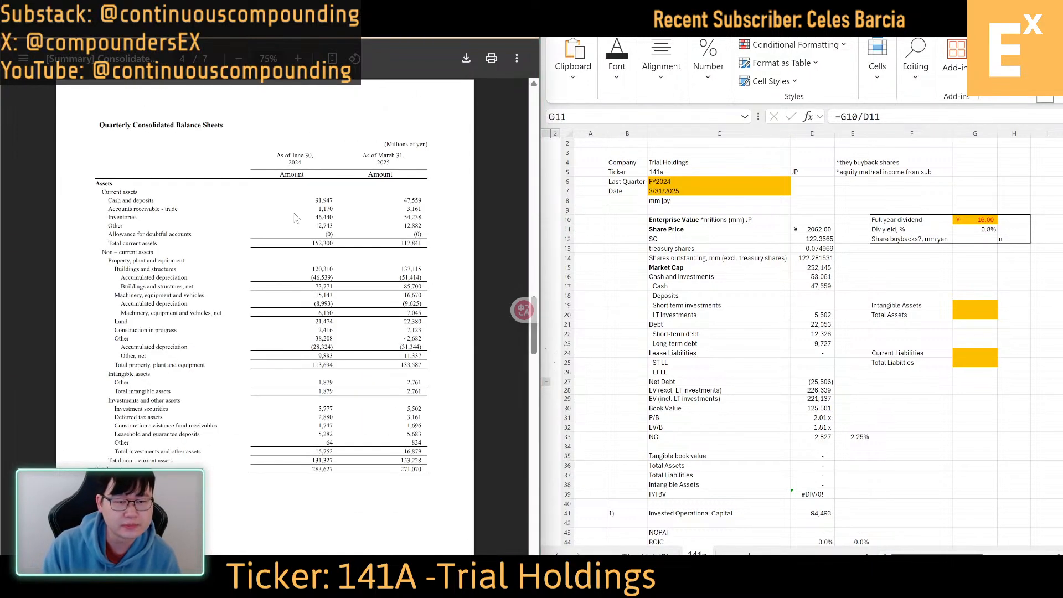
pyautogui.scroll(20, 295, 217)
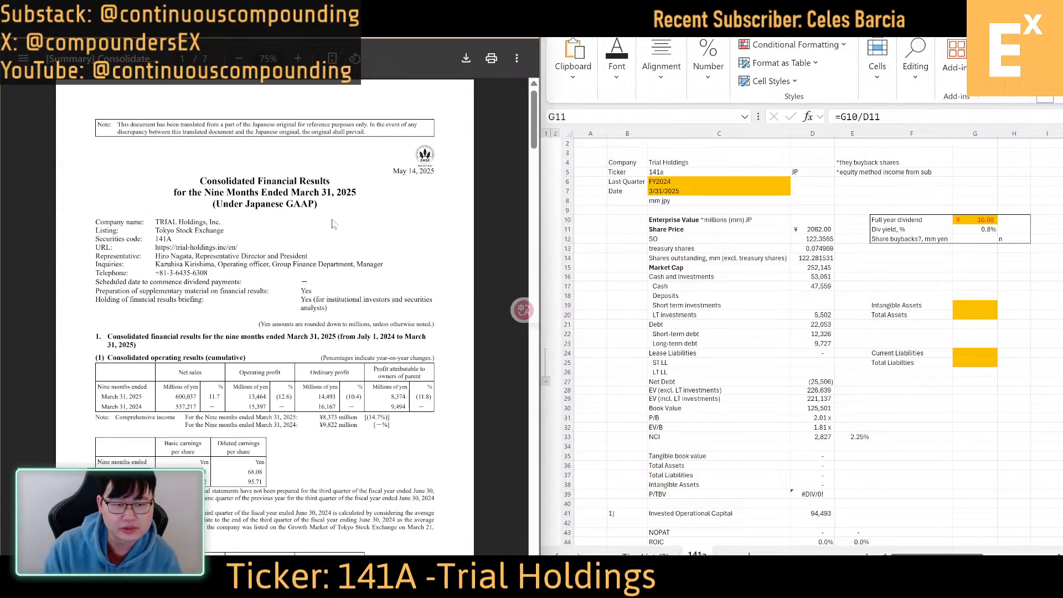
pyautogui.scroll(-10, 334, 223)
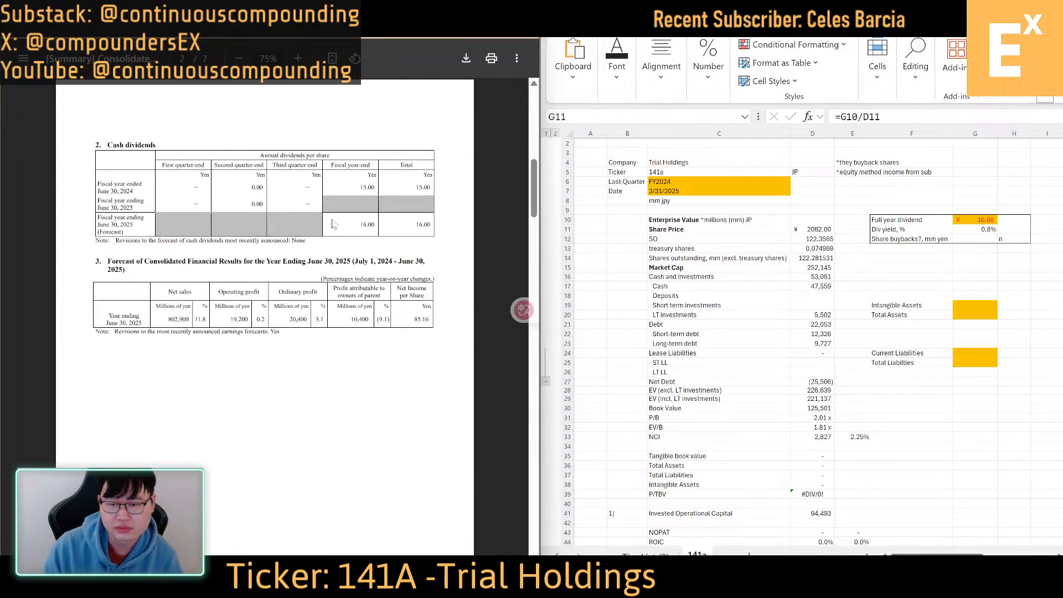
pyautogui.click(730, 182)
pyautogui.write('Q3')
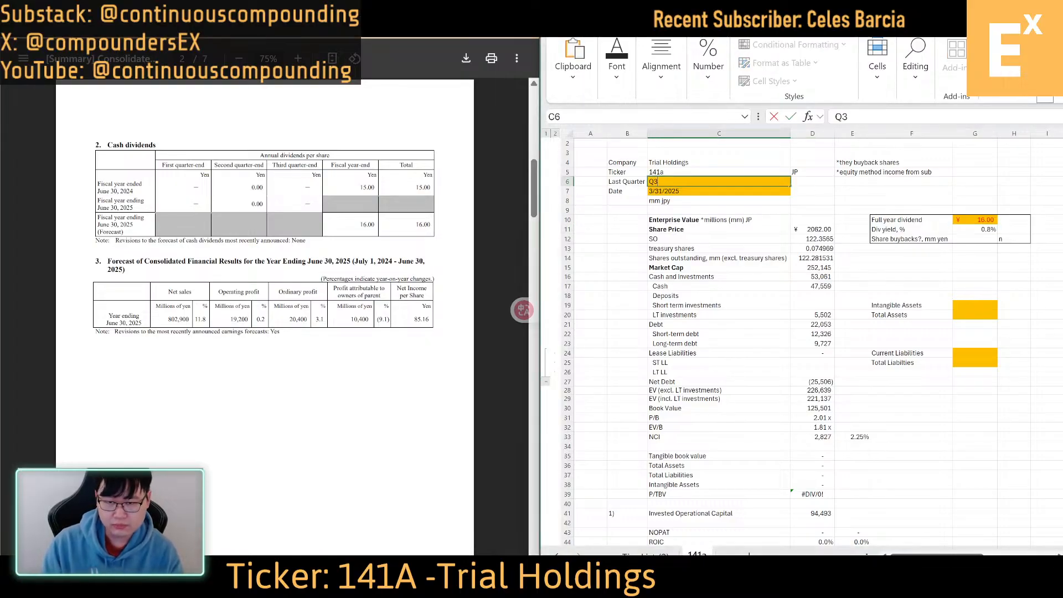
pyautogui.write(' FY202')
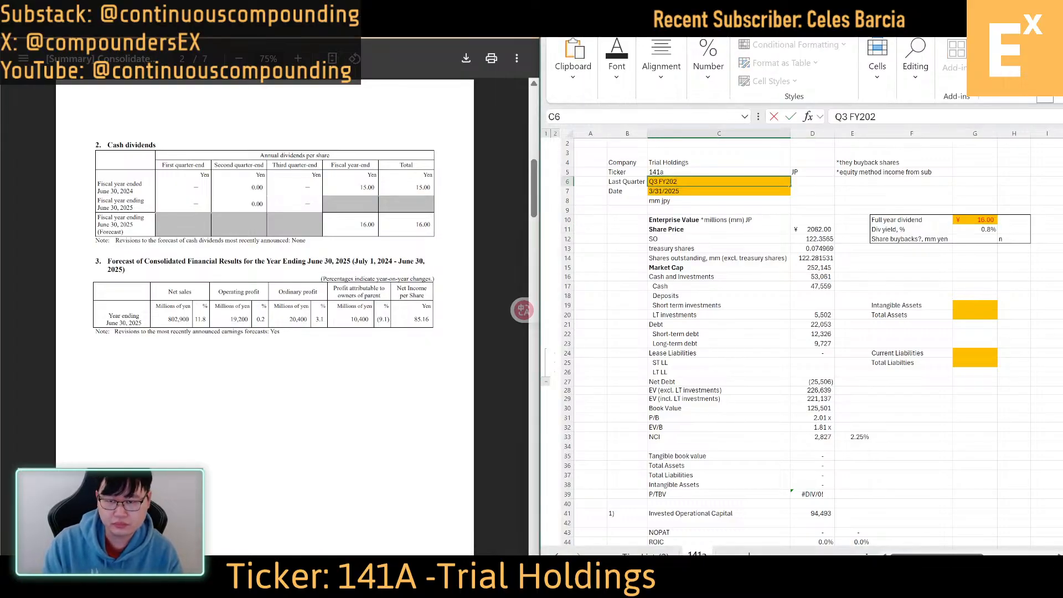
pyautogui.write('4')
pyautogui.press('Return')
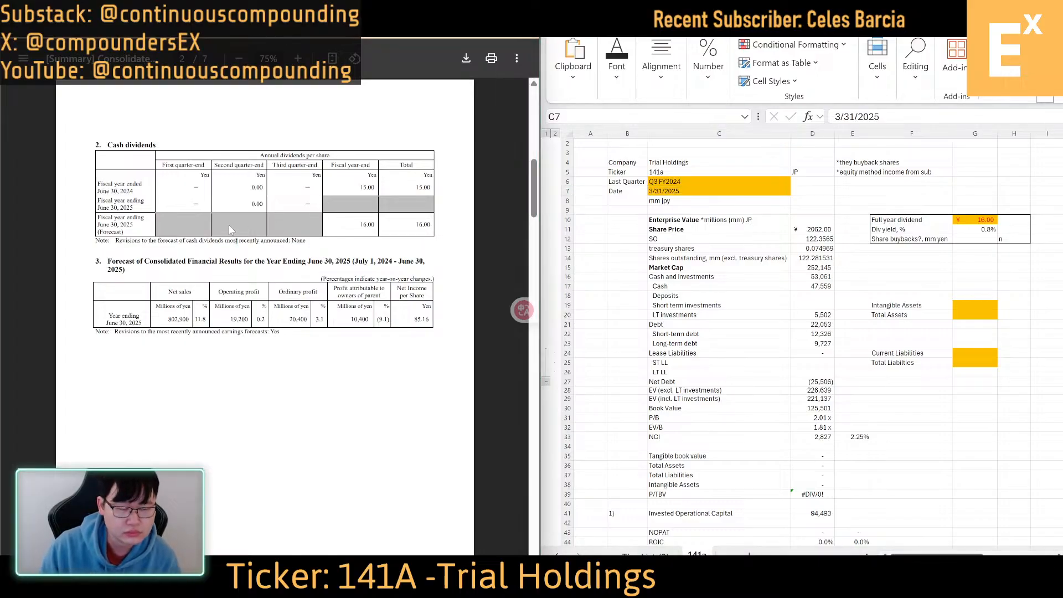
# Check the company's results materials page, and view Koyfin's Enterprise Value analysis for Trial Holdings in a maximized window, including its last 12 months
pyautogui.scroll(10, 228, 224)
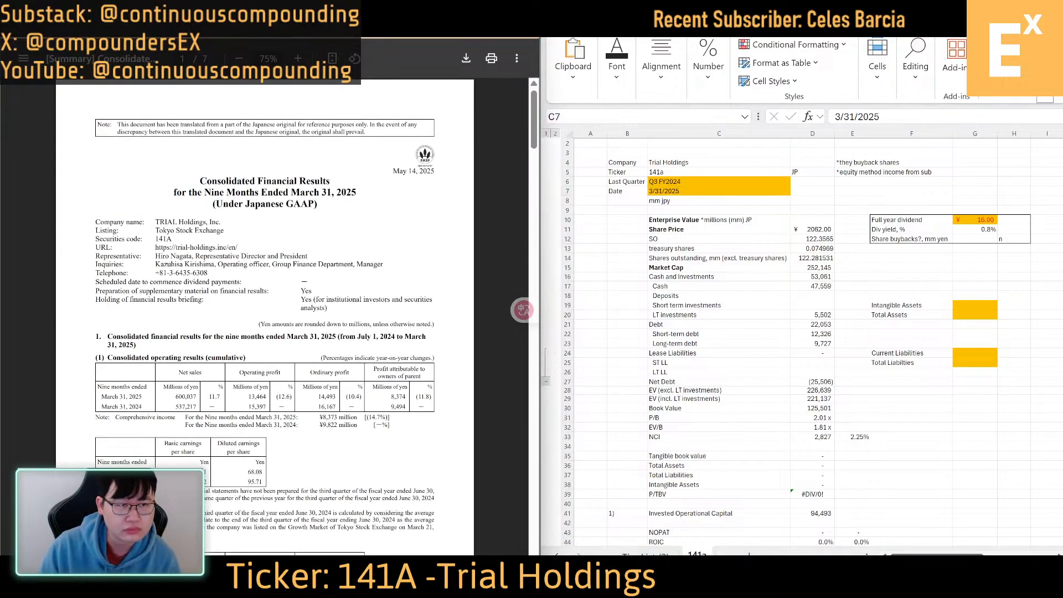
pyautogui.hotkey('ctrl', 'shift', 'Tab')
pyautogui.scroll(4, 205, 251)
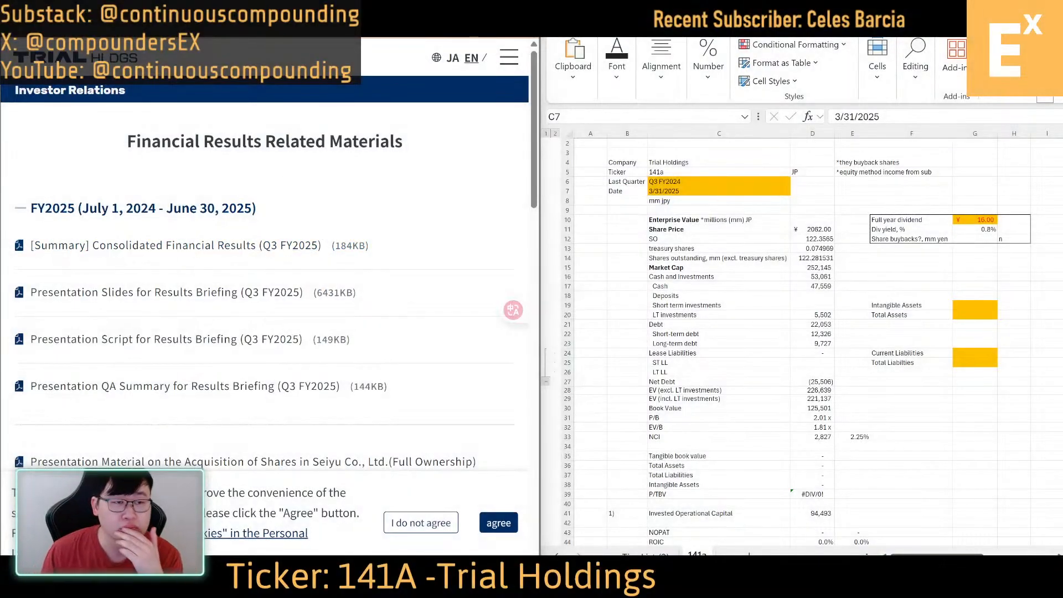
pyautogui.hotkey('ctrl', 'Tab')
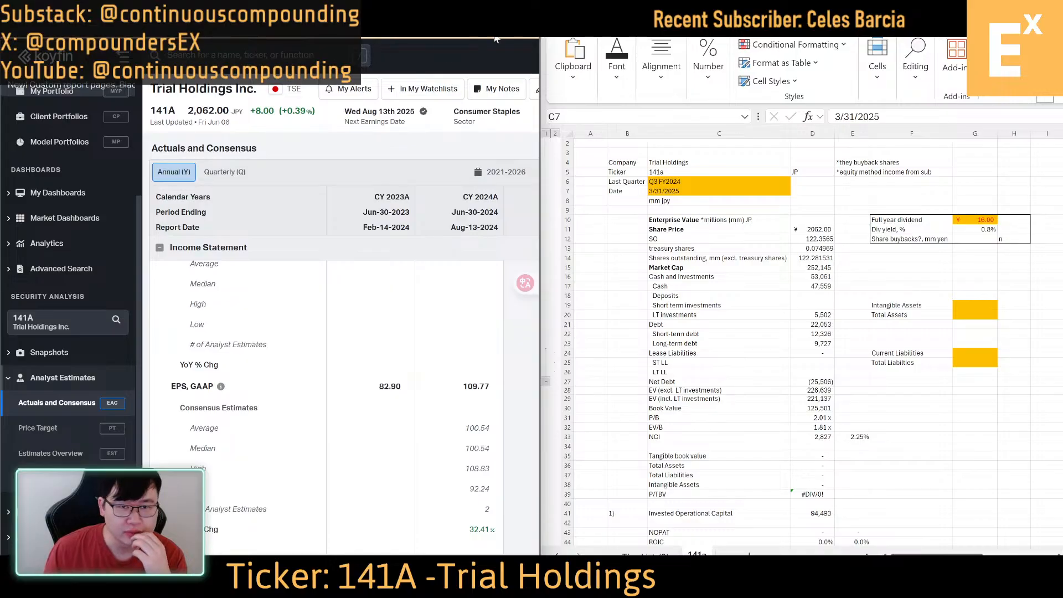
pyautogui.press('super+Up')
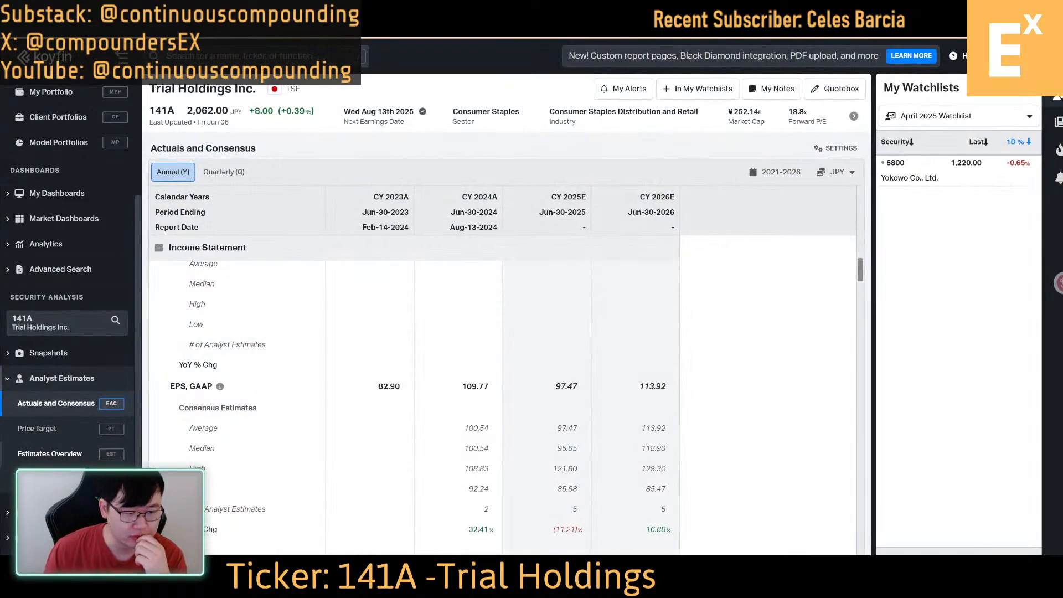
pyautogui.click(56, 512)
pyautogui.click(45, 454)
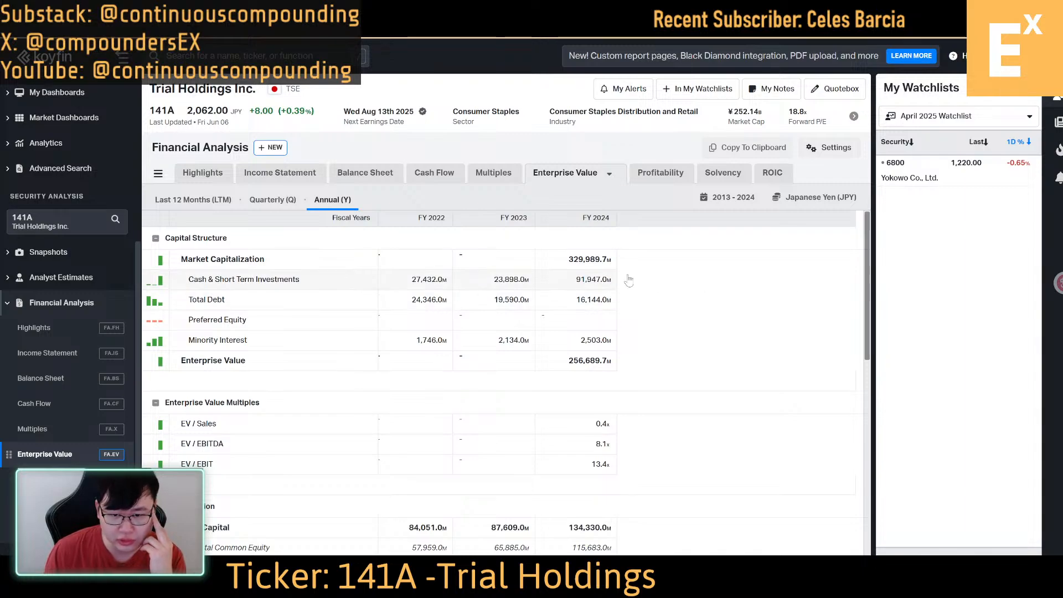
pyautogui.click(199, 206)
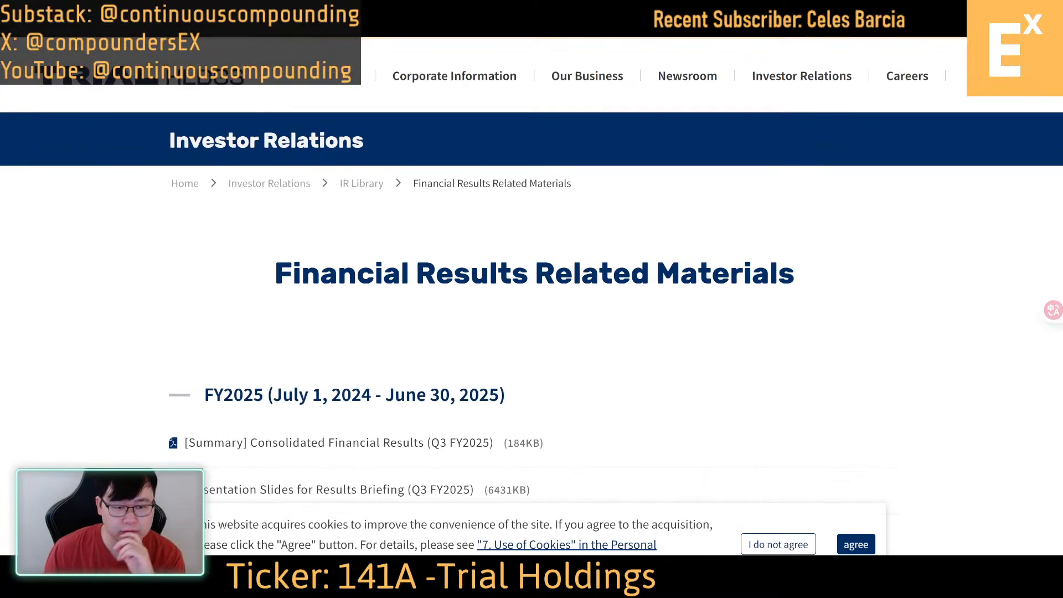
# Find the Q2 FY2025 consolidated financial results summary on the company's results materials page and open it
pyautogui.scroll(-3, 290, 132)
pyautogui.scroll(-3, 565, 280)
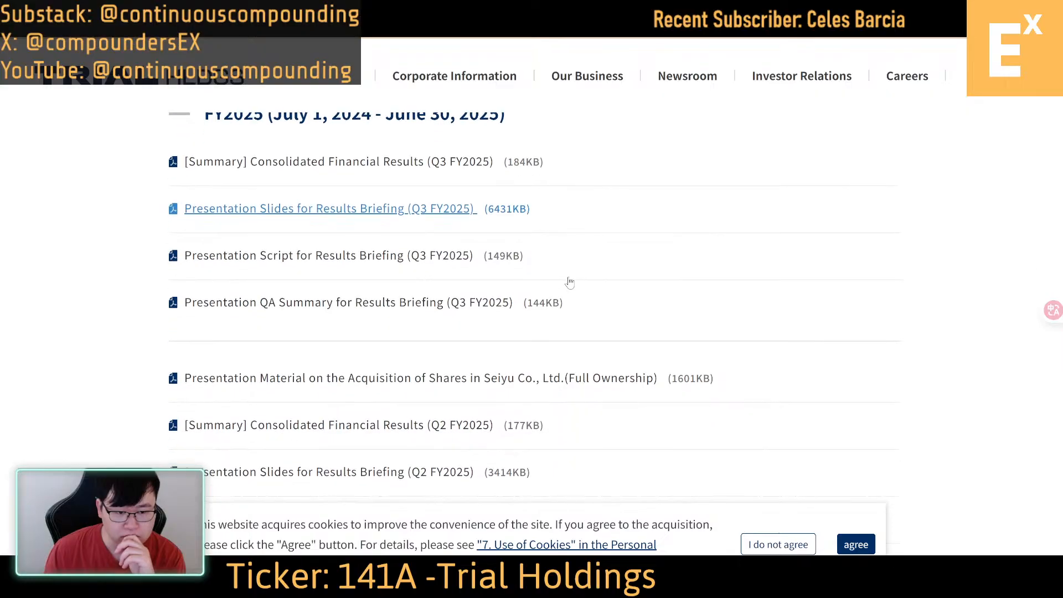
pyautogui.scroll(1, 570, 282)
pyautogui.scroll(-2, 571, 283)
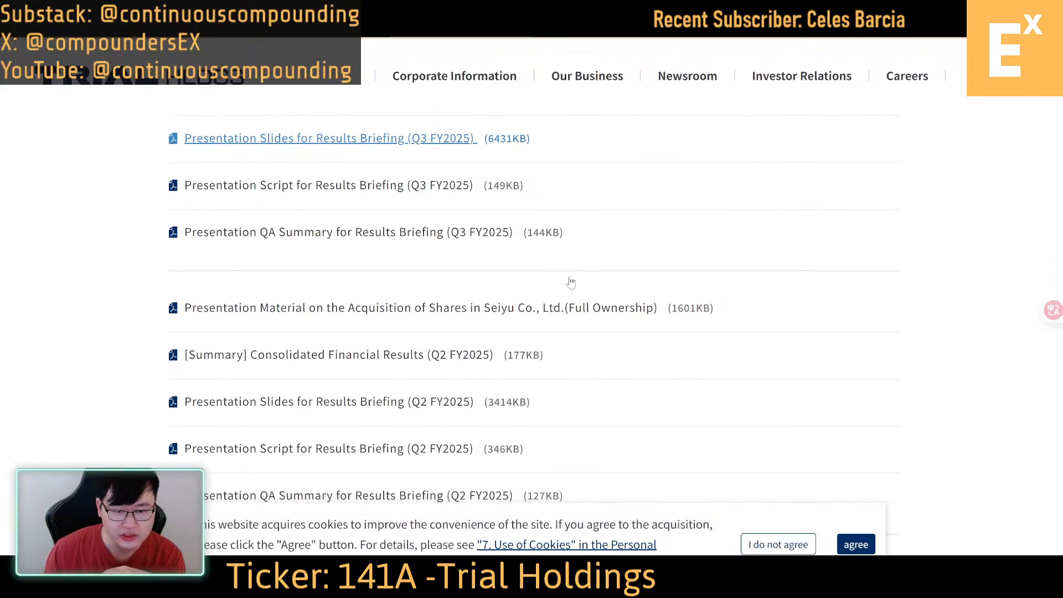
pyautogui.scroll(-1, 571, 283)
pyautogui.rightClick(302, 283)
pyautogui.click(354, 293)
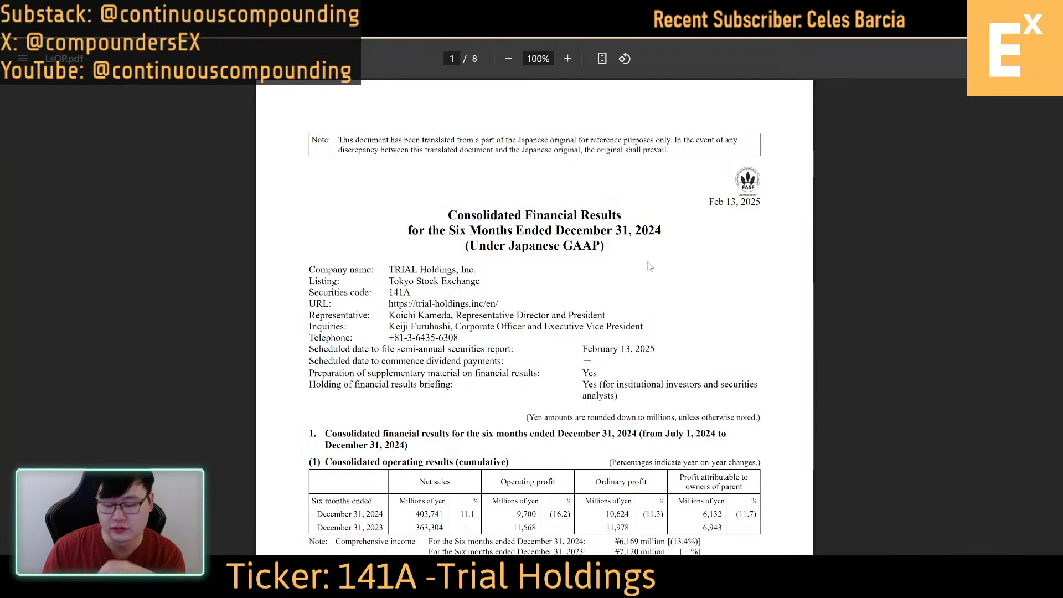
# Examine the December 31, 2024 liabilities and net assets in the Q2 FY2025 results PDF
pyautogui.scroll(-20, 650, 267)
pyautogui.scroll(20, 650, 267)
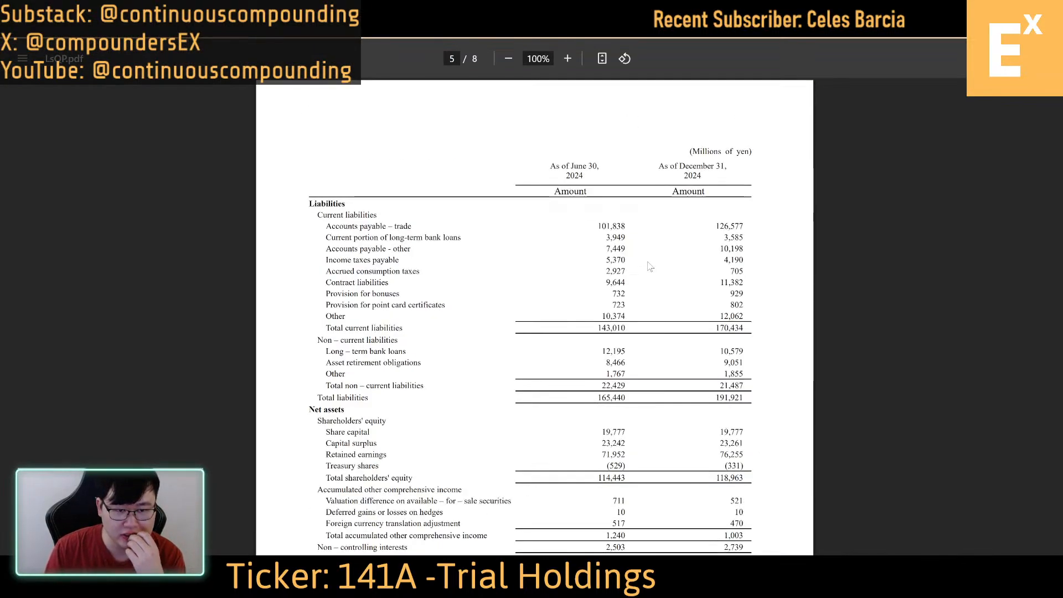
pyautogui.scroll(12, 650, 266)
pyautogui.scroll(-1, 650, 267)
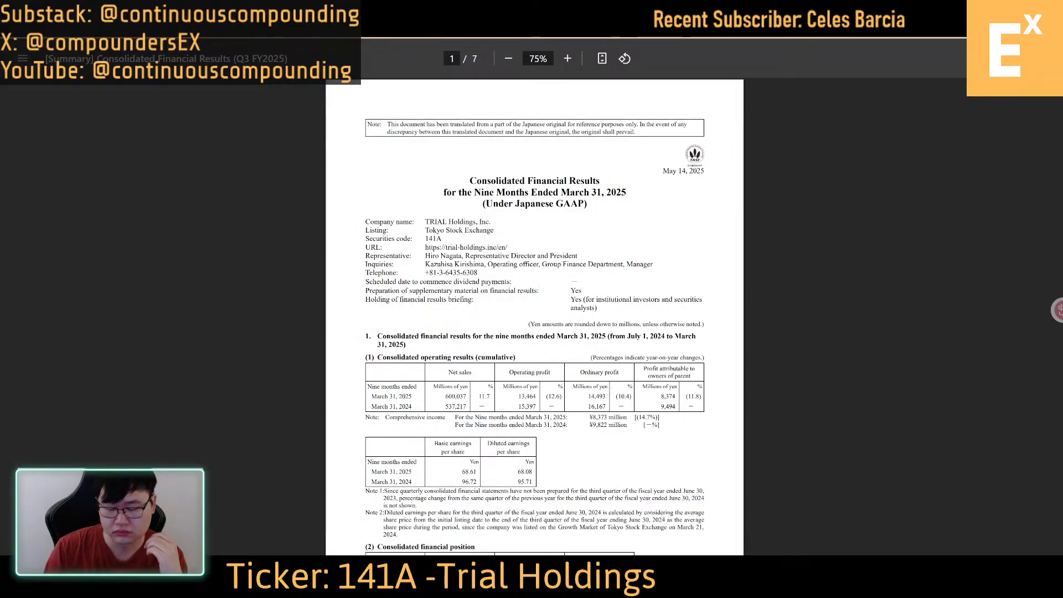
# Review the March 31, 2025 balance sheet on pages 4 and 5 of the Q3 FY2025 results PDF
pyautogui.press('End')
pyautogui.press('Left')
pyautogui.press('Left')
pyautogui.press('Left')
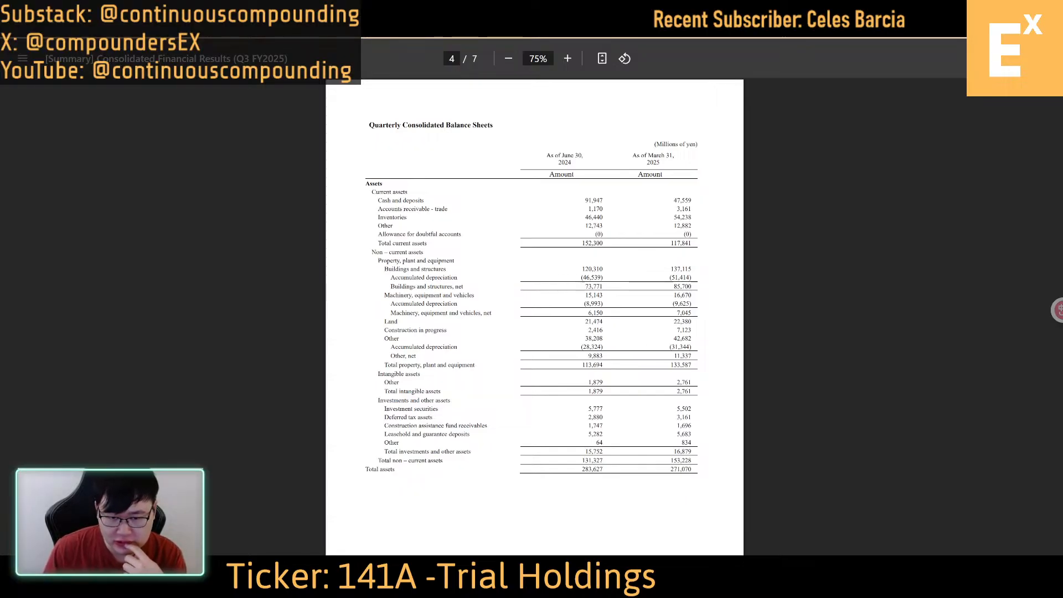
pyautogui.scroll(-3, 706, 271)
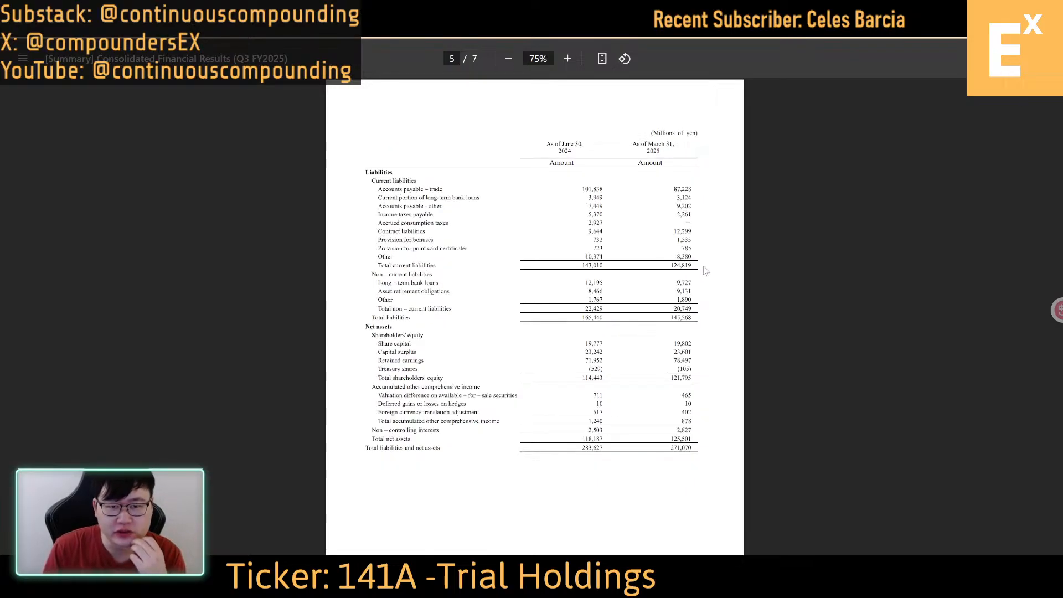
# Review the income statement, first-page summary, share-count notes and comprehensive income statement in the Q3 FY2025 results PDF
pyautogui.scroll(4, 706, 271)
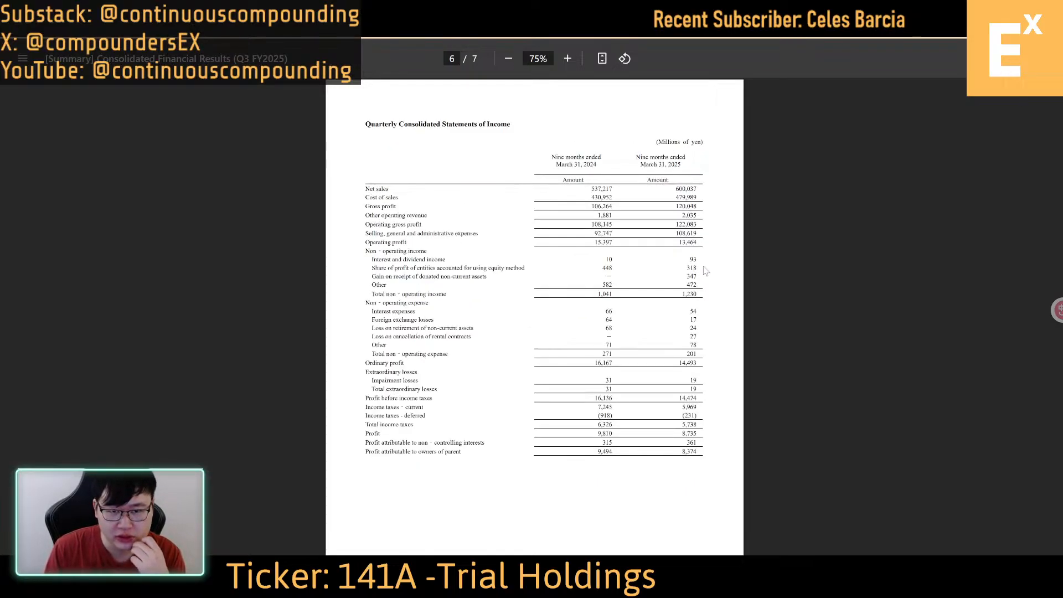
pyautogui.scroll(-1, 706, 271)
pyautogui.scroll(3, 706, 271)
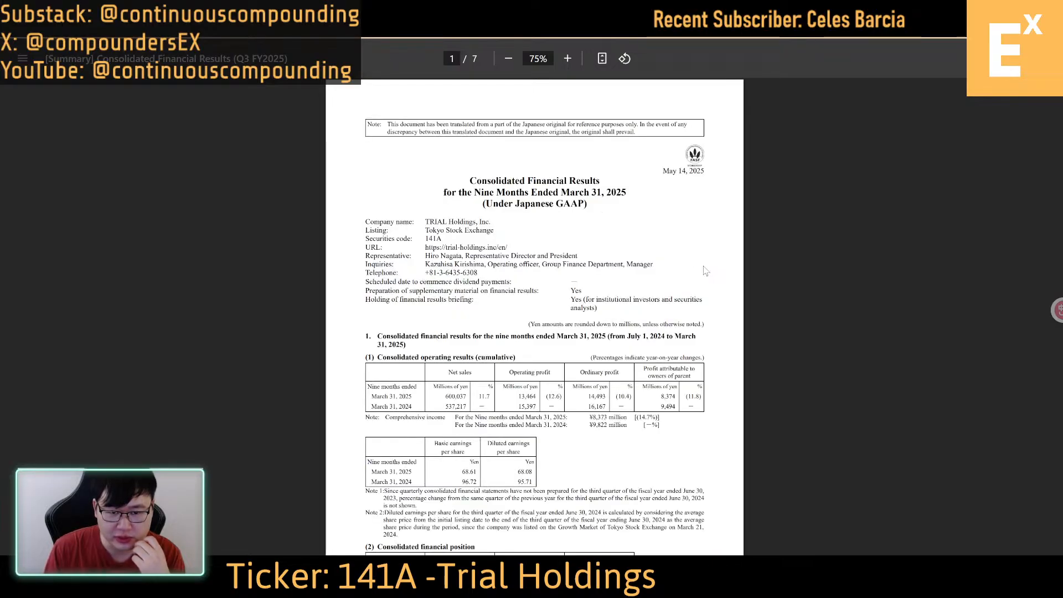
pyautogui.scroll(-2, 706, 271)
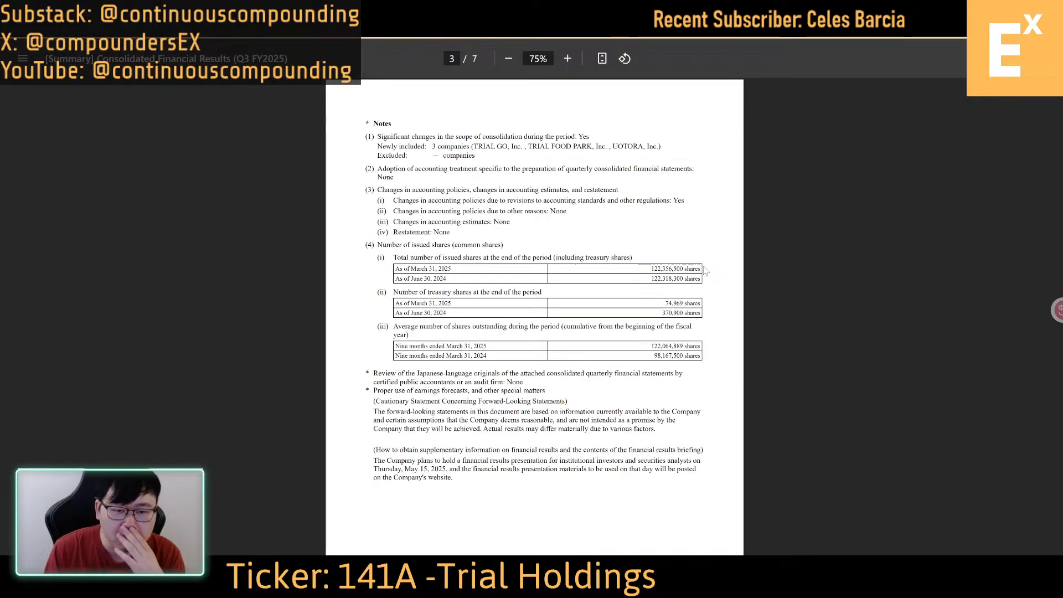
pyautogui.scroll(-4, 706, 271)
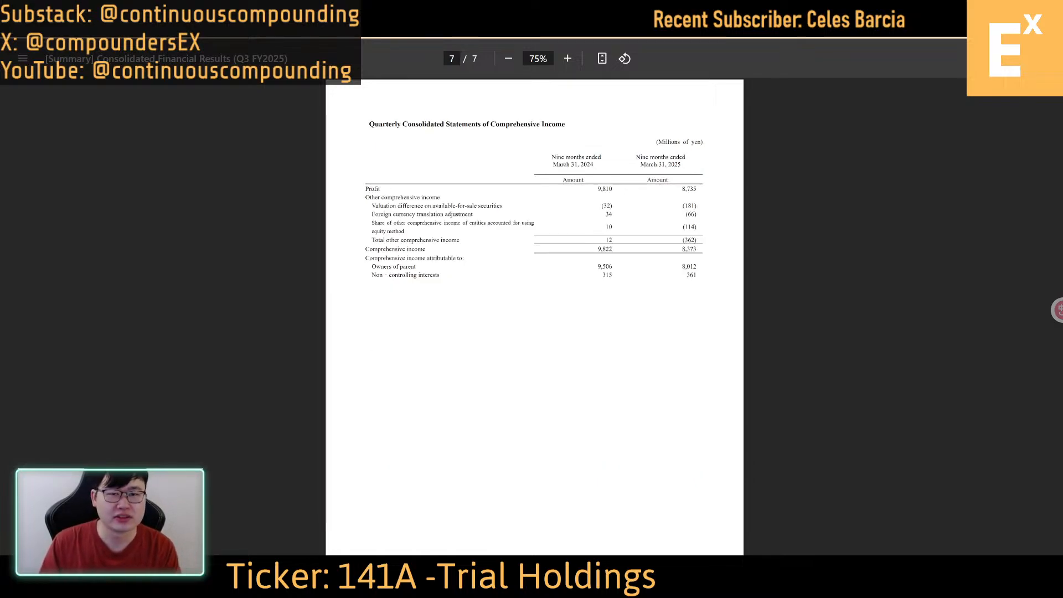
# Place the Q2 and Q3 FY2025 results PDFs side by side, with both showing the assets page of the balance sheet
pyautogui.press('F11')
pyautogui.press('super+Right')
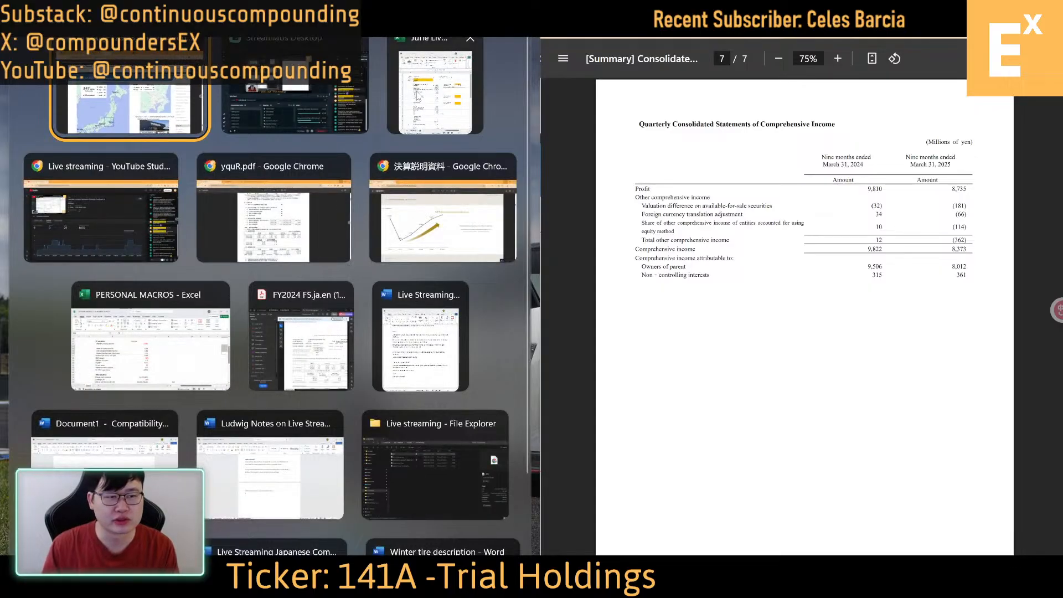
pyautogui.press('Return')
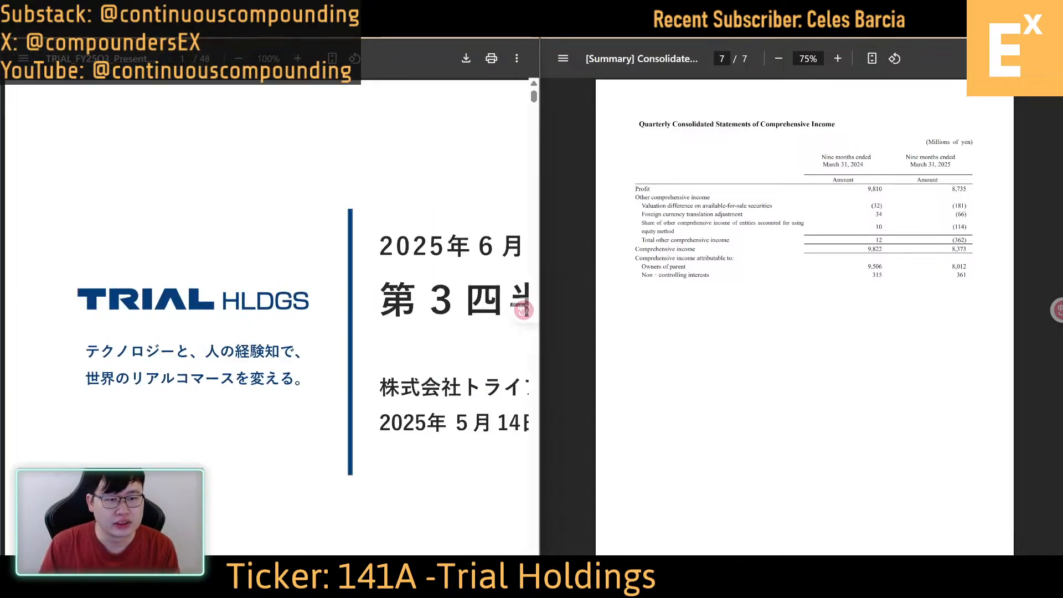
pyautogui.click(222, 11)
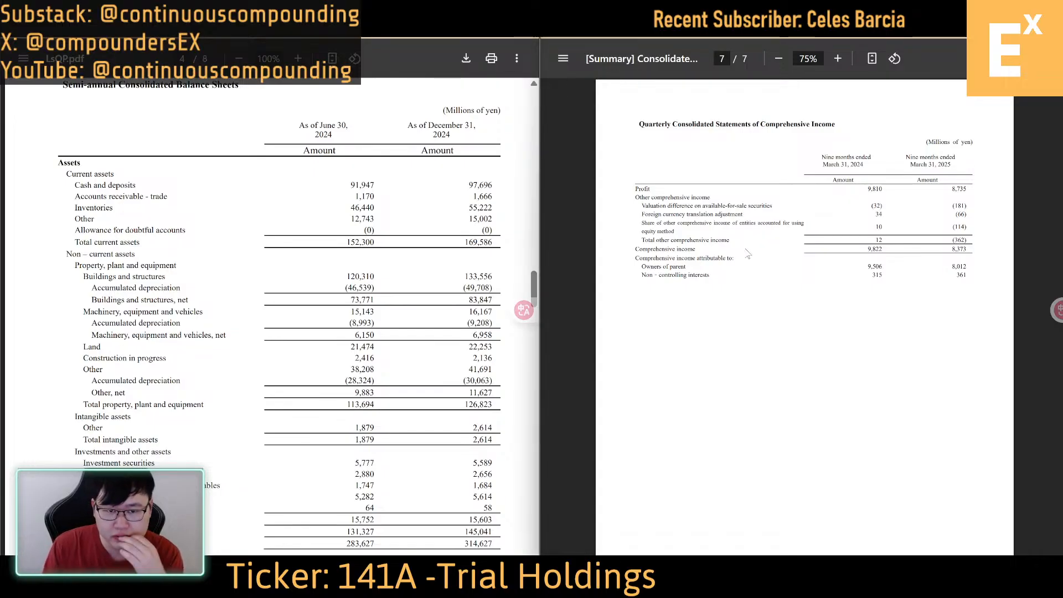
pyautogui.press('pagedown')
pyautogui.press('Left')
pyautogui.press('Left')
pyautogui.press('Left')
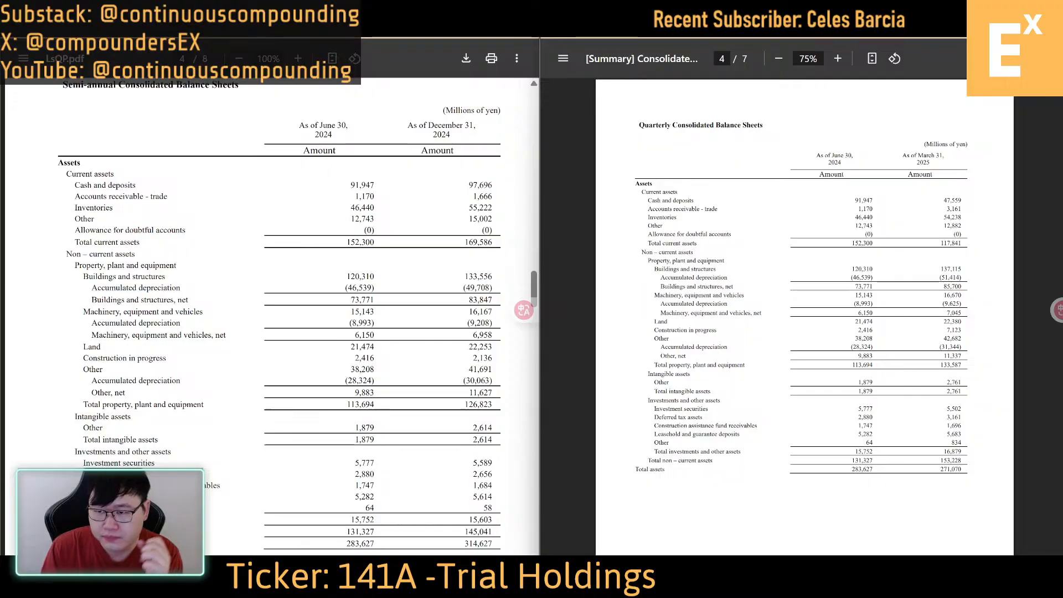